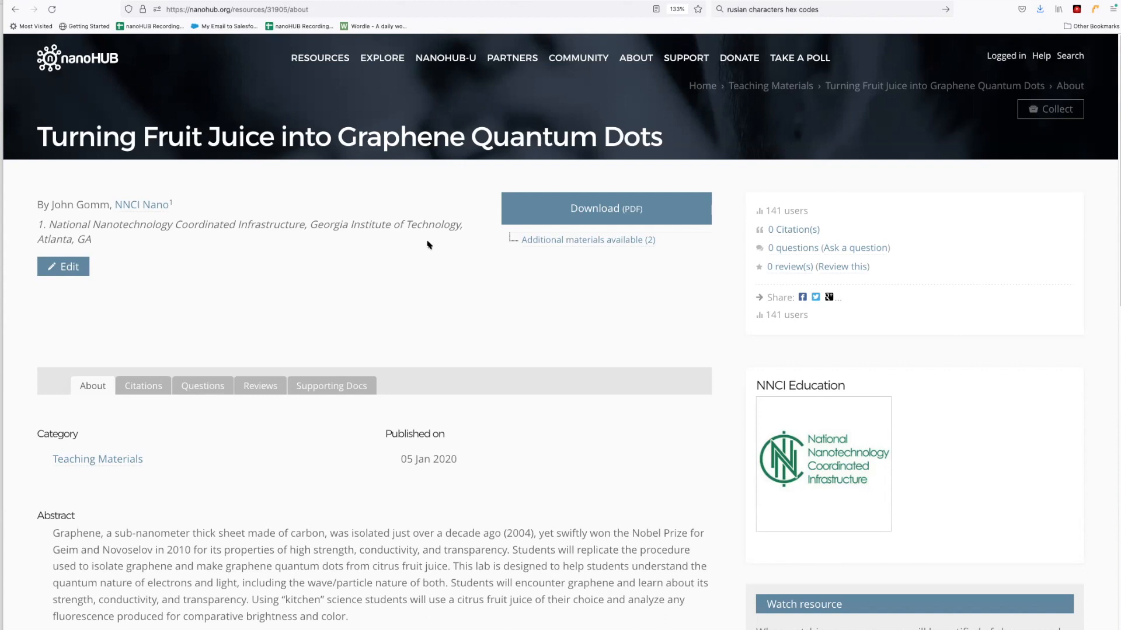
Review the abstract, sponsors, citation and tags of "Turning Fruit Juice into Graphene Quantum Dots" and open its supporting documents list.
scroll(420, 256, "down", 3)
scroll(420, 256, "down", 5)
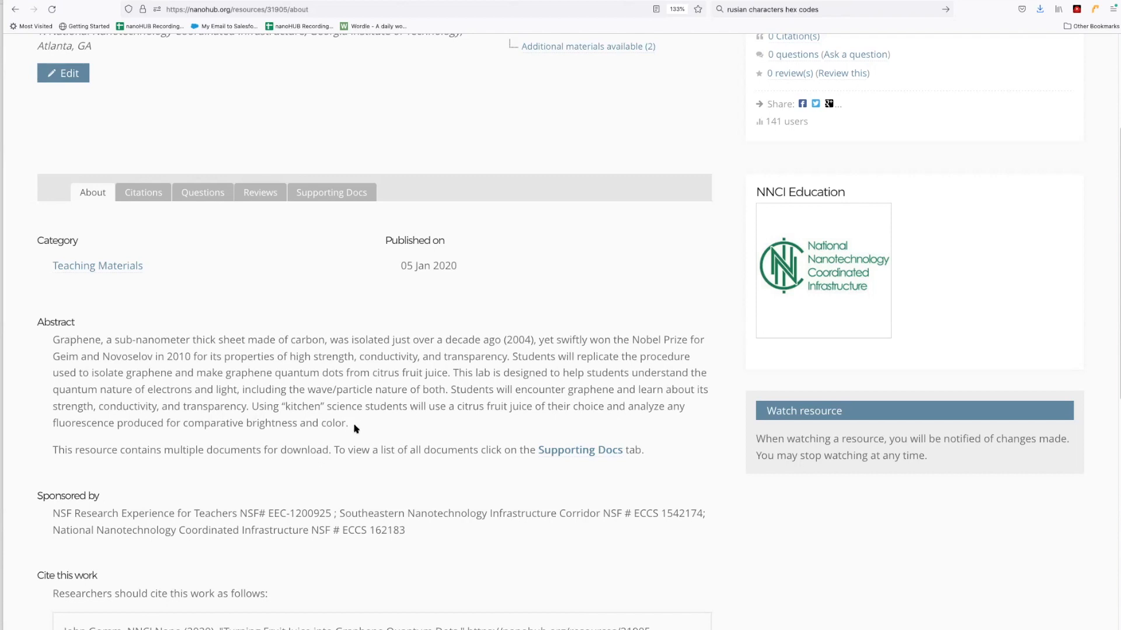
scroll(351, 413, "down", 1)
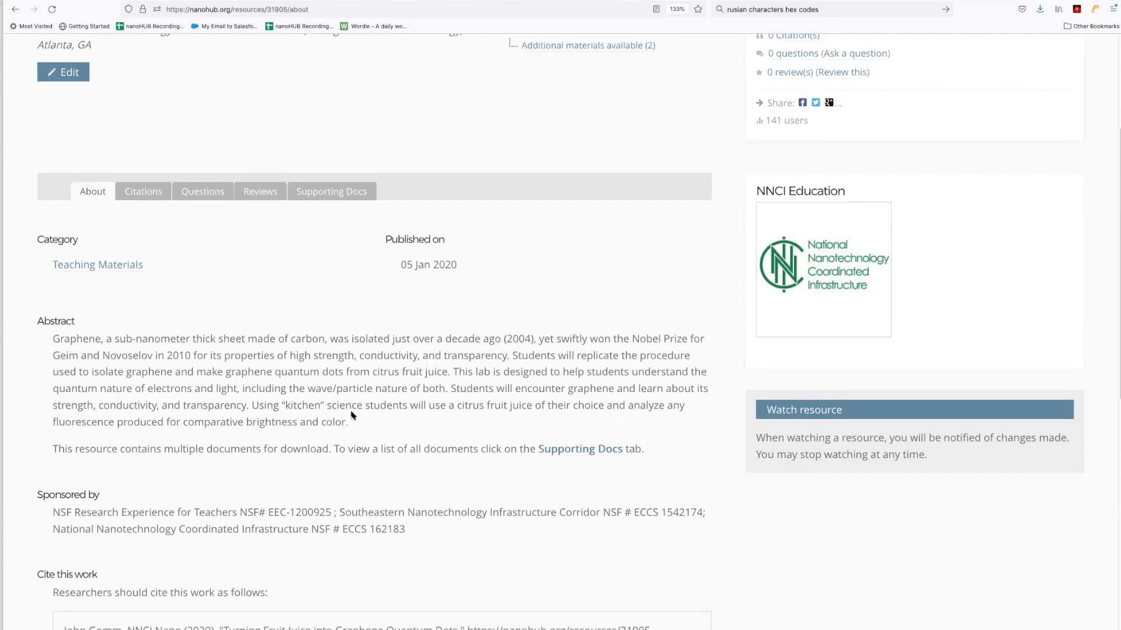
scroll(351, 413, "down", 1)
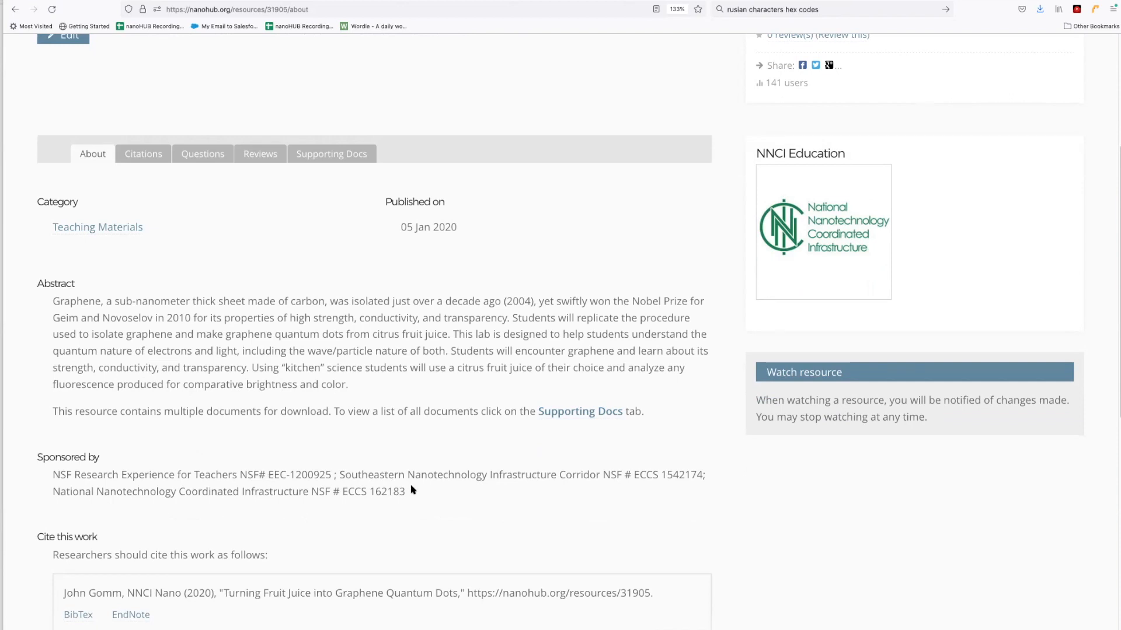
scroll(413, 485, "down", 5)
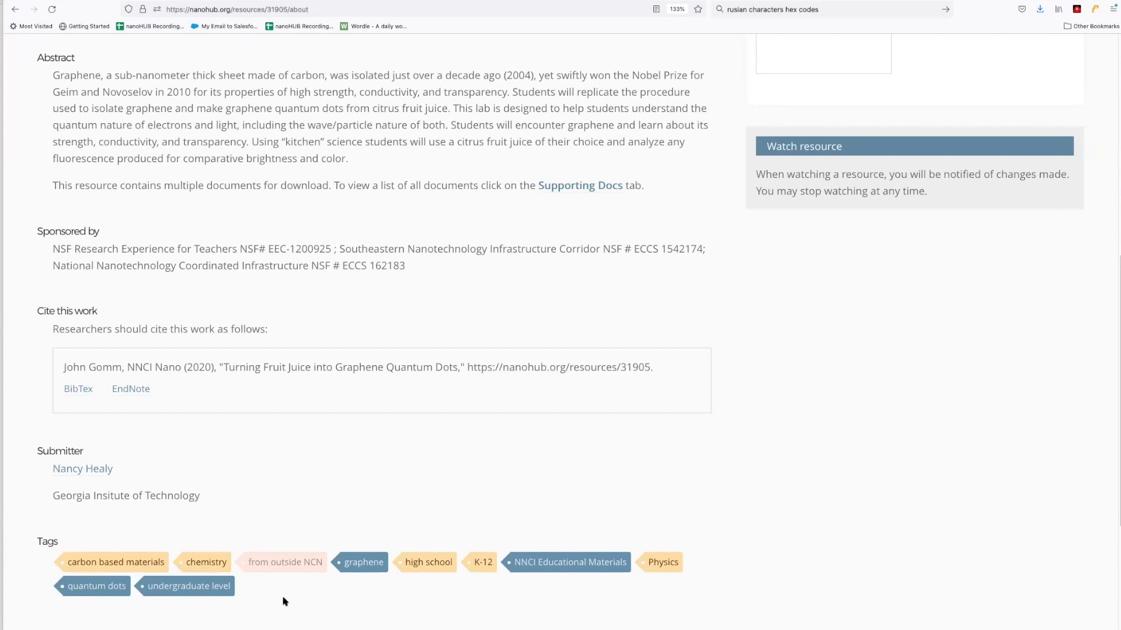
scroll(285, 601, "up", 8)
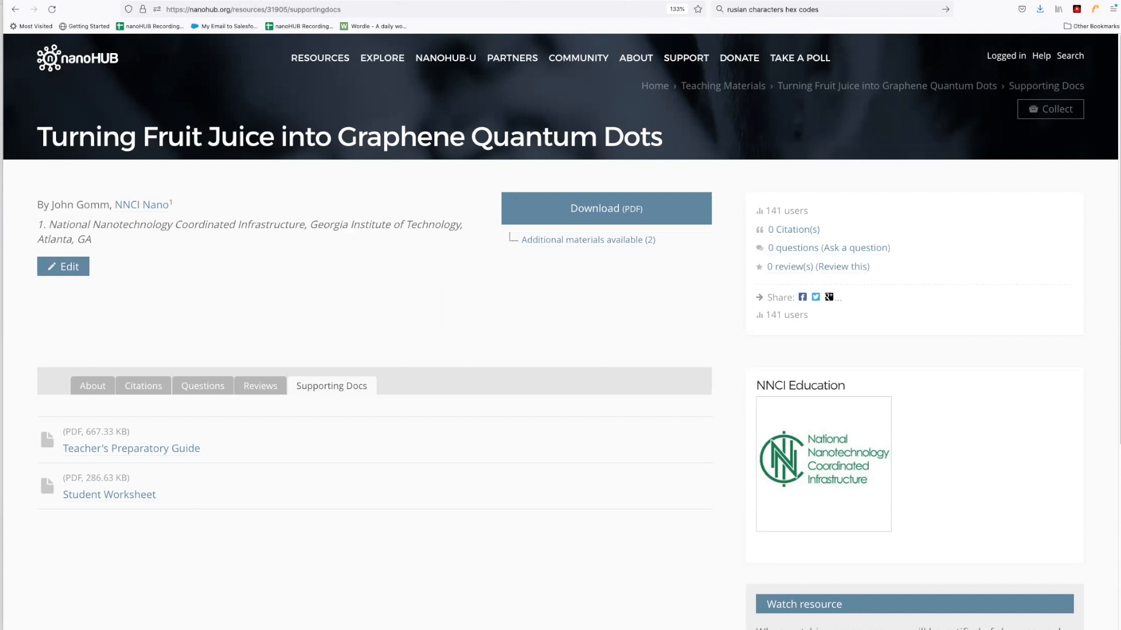
Look through the opening pages of the Teacher's Guide PDF for the fruit juice quantum dots lesson and return to its start.
left_click(239, 1)
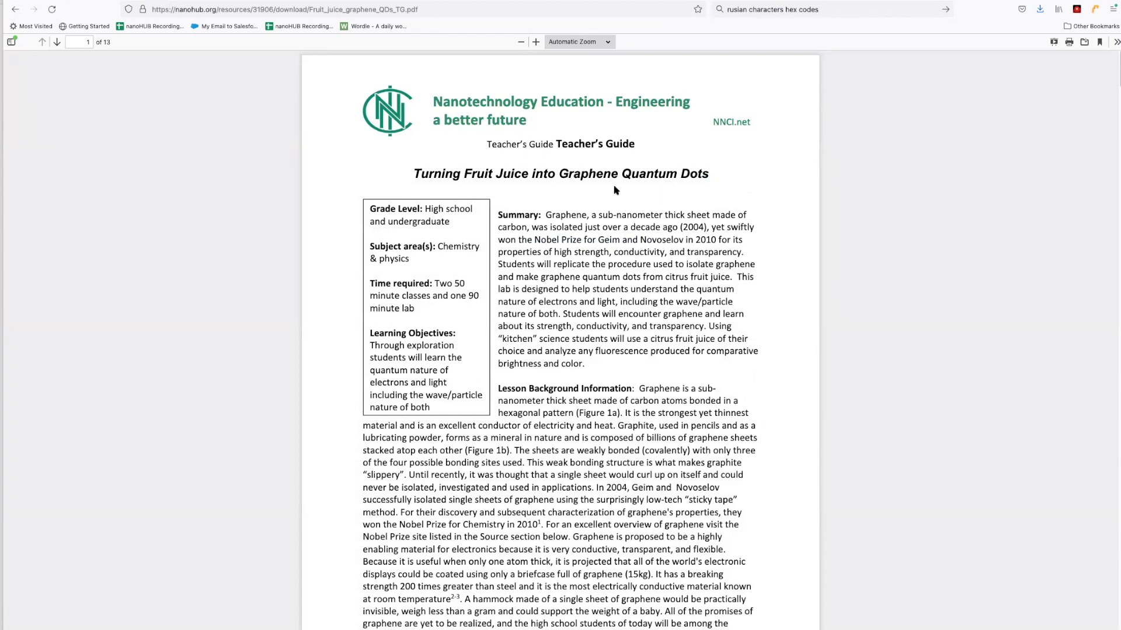
scroll(614, 191, "down", 5)
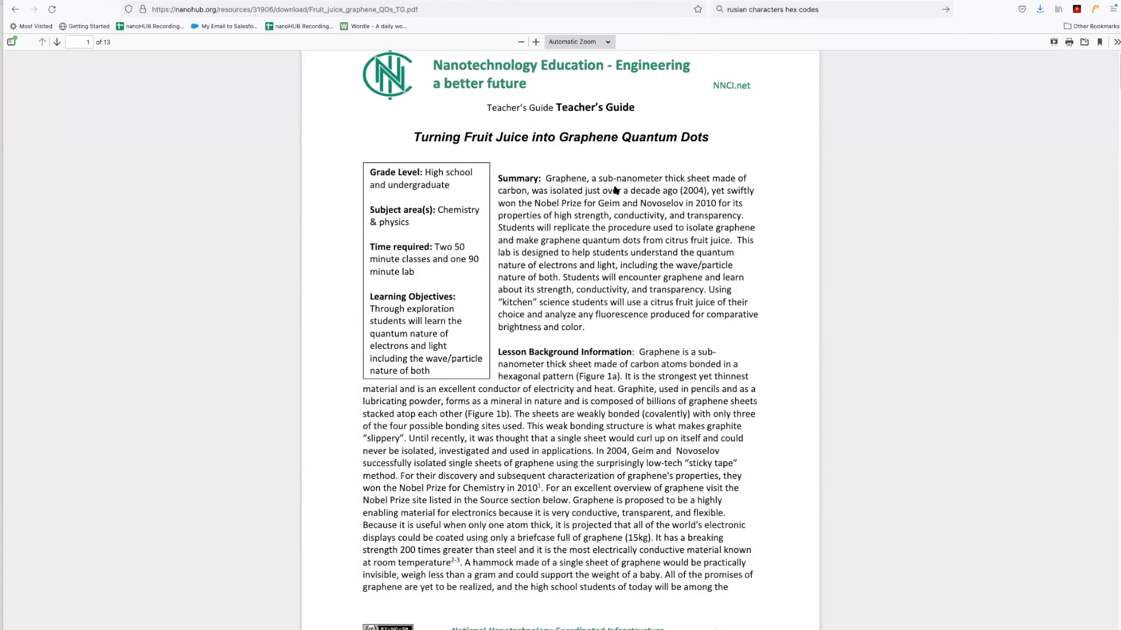
scroll(614, 188, "down", 10)
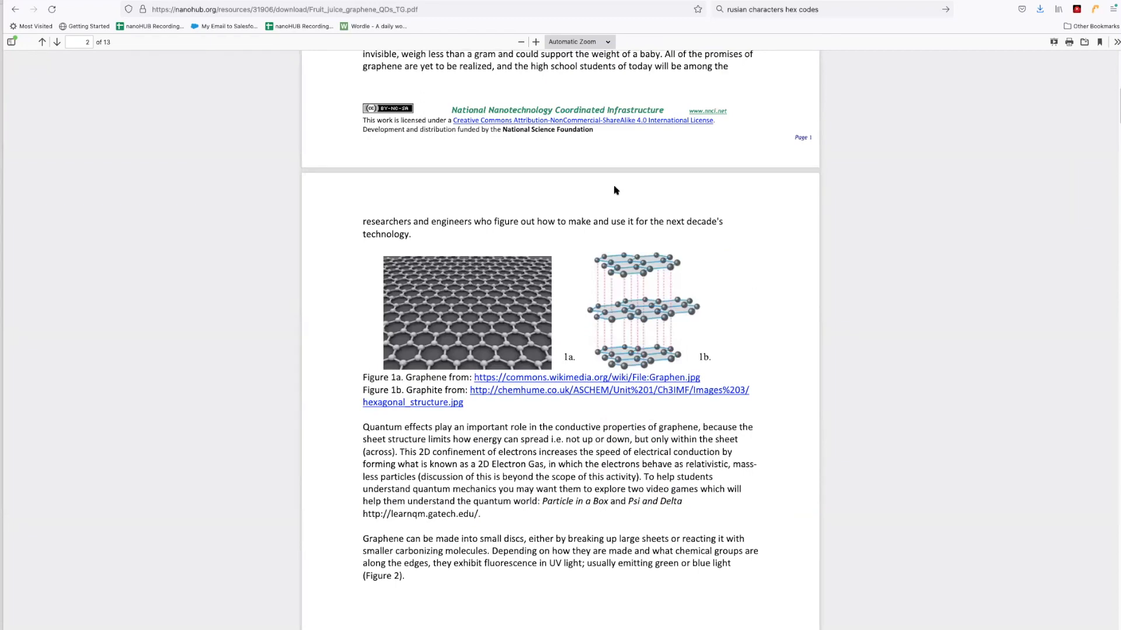
scroll(614, 190, "down", 20)
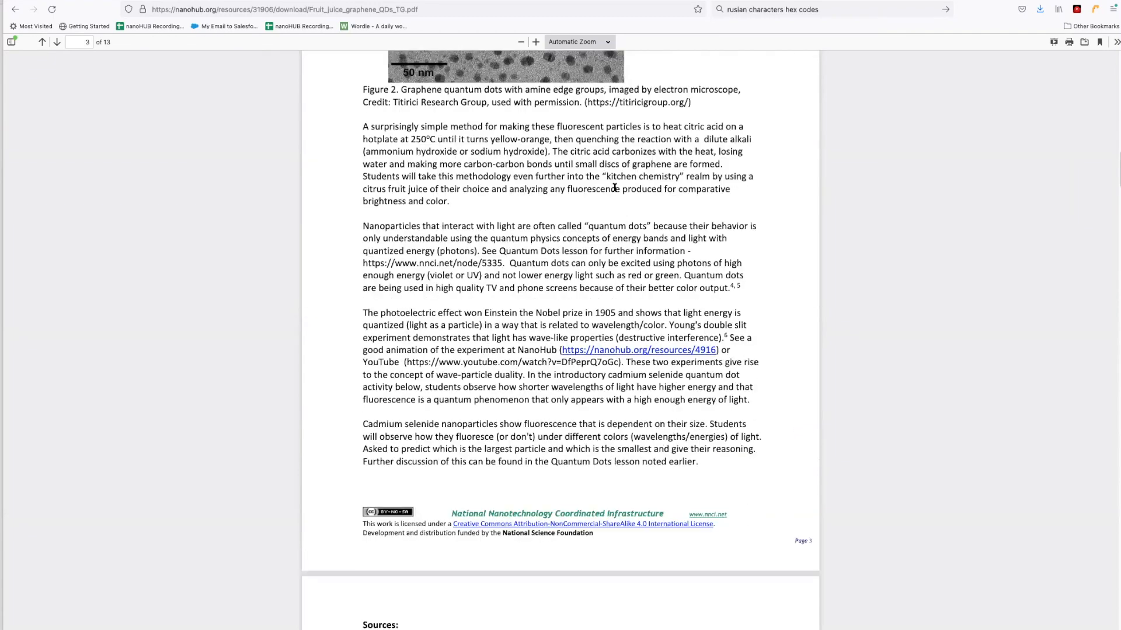
scroll(614, 189, "up", 8)
scroll(614, 190, "up", 20)
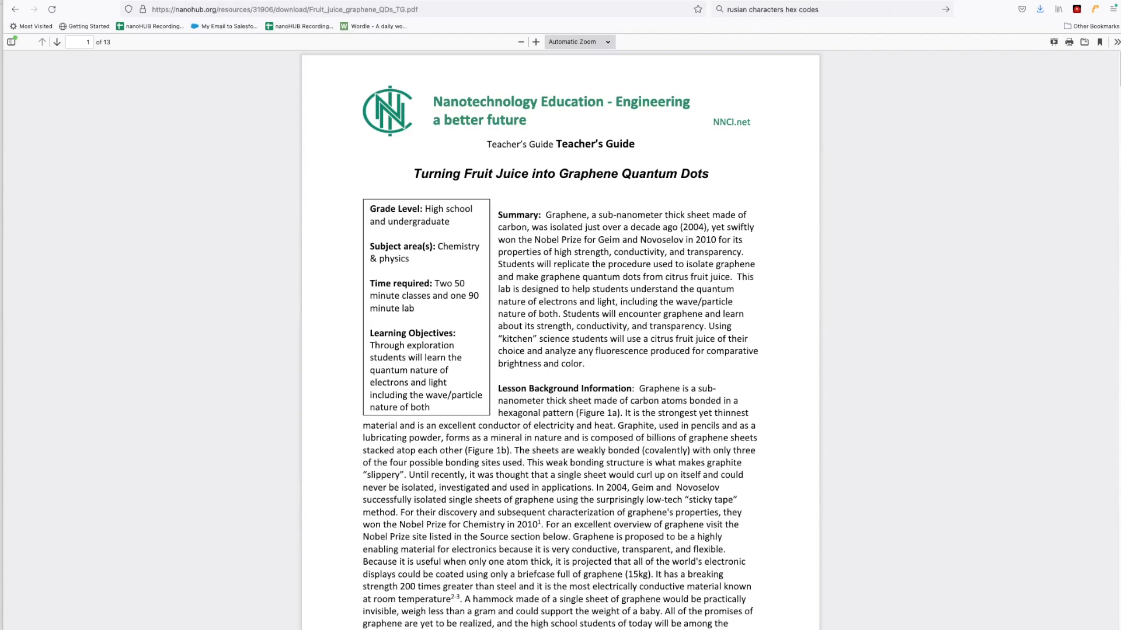
Examine the Student Worksheet PDF for the fruit juice lesson, from the introduction and materials through the procedure, observation table and final questions.
key("ctrl+Tab")
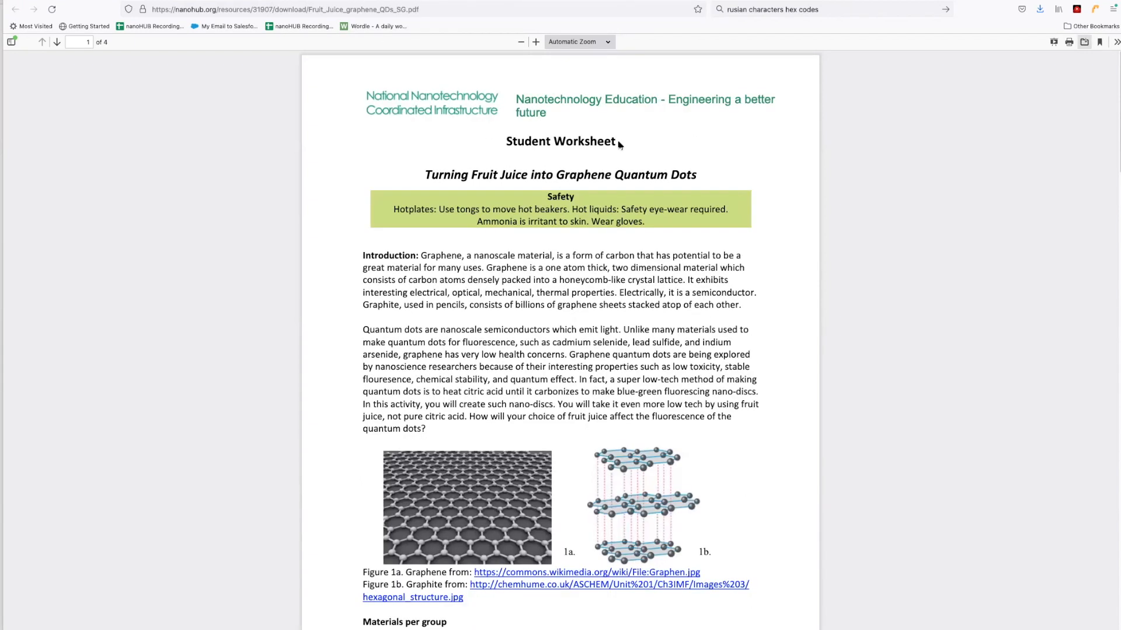
scroll(639, 155, "down", 8)
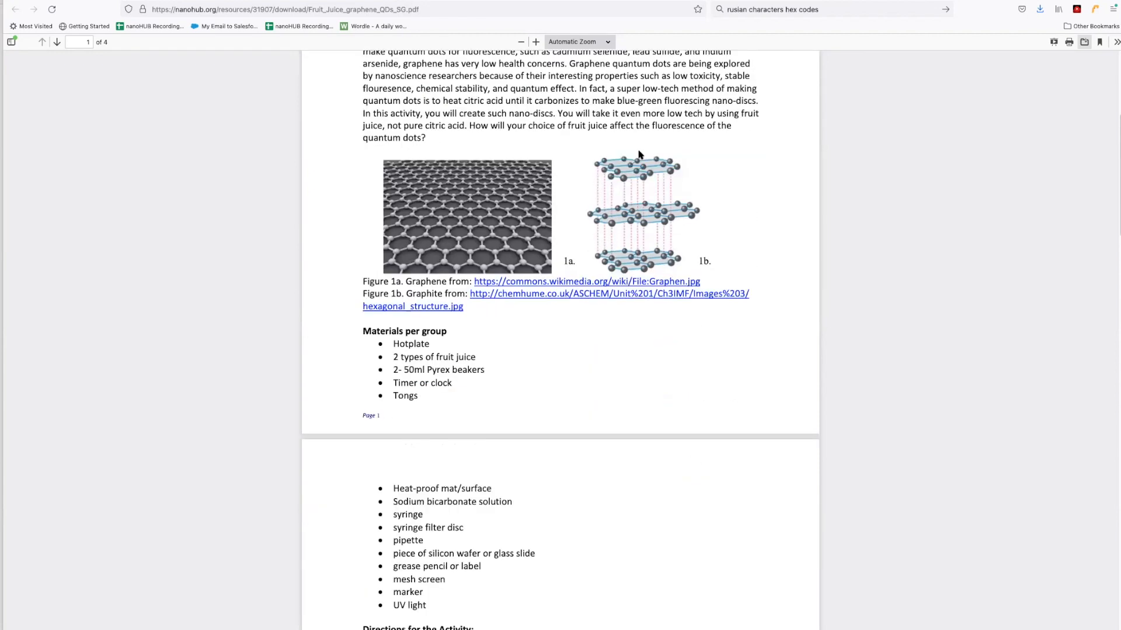
scroll(640, 155, "down", 5)
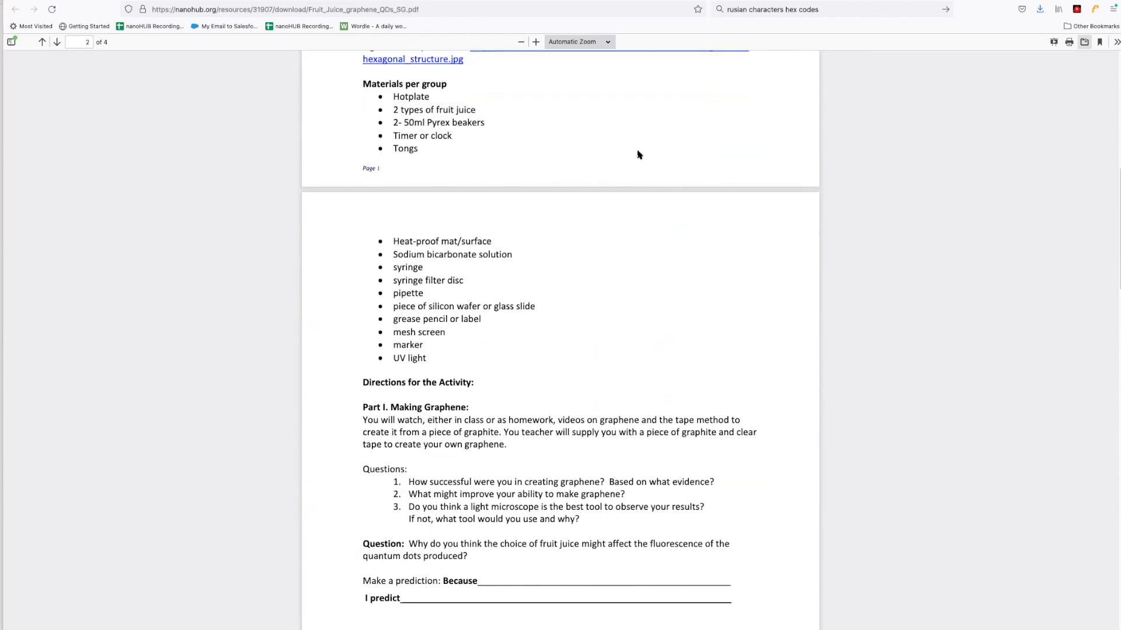
scroll(638, 154, "down", 2)
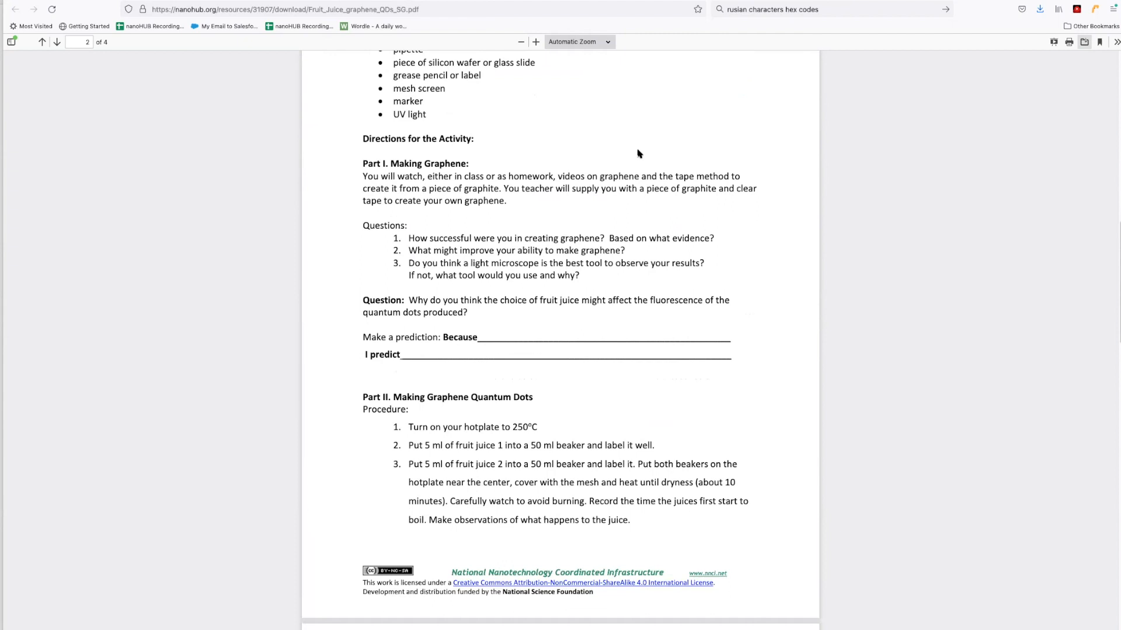
scroll(649, 219, "down", 3)
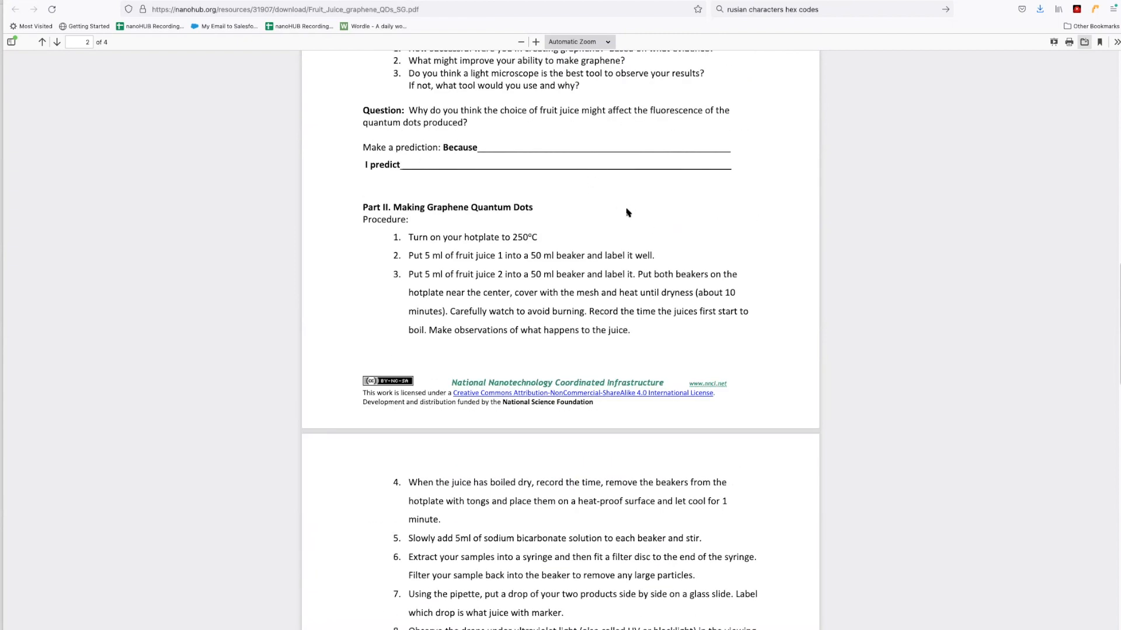
scroll(627, 212, "down", 7)
scroll(627, 213, "down", 8)
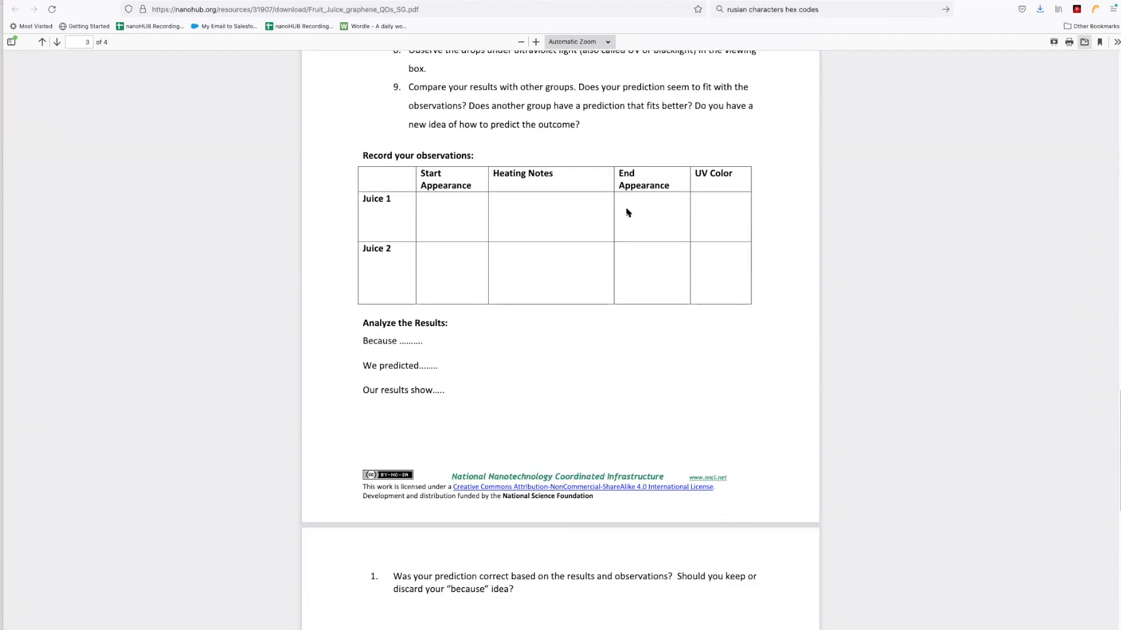
scroll(628, 212, "down", 2)
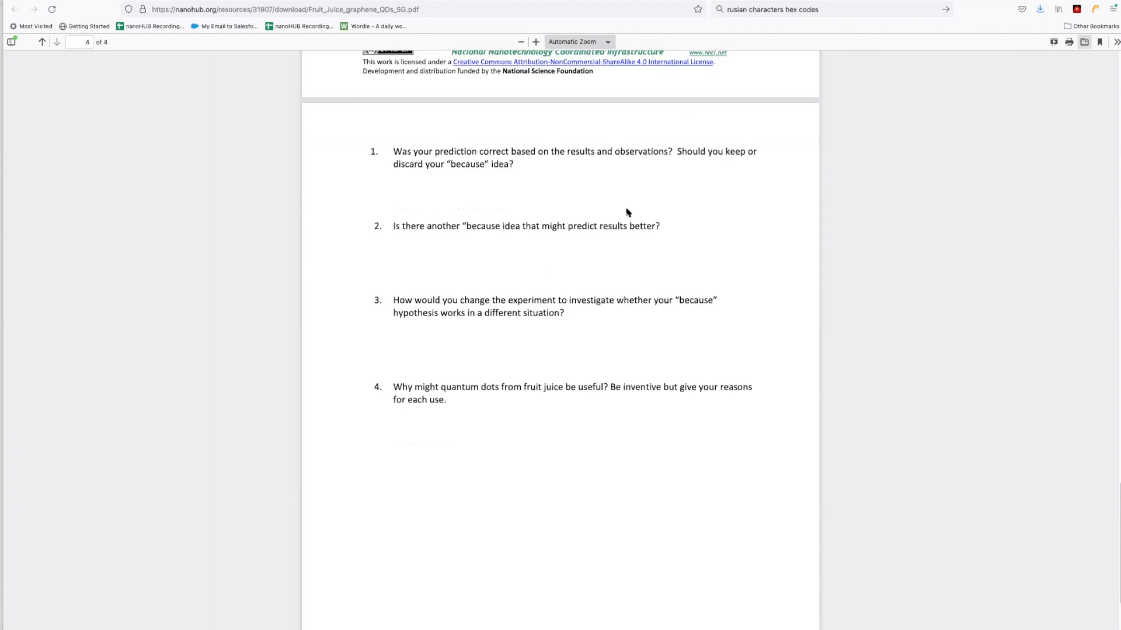
scroll(628, 213, "up", 20)
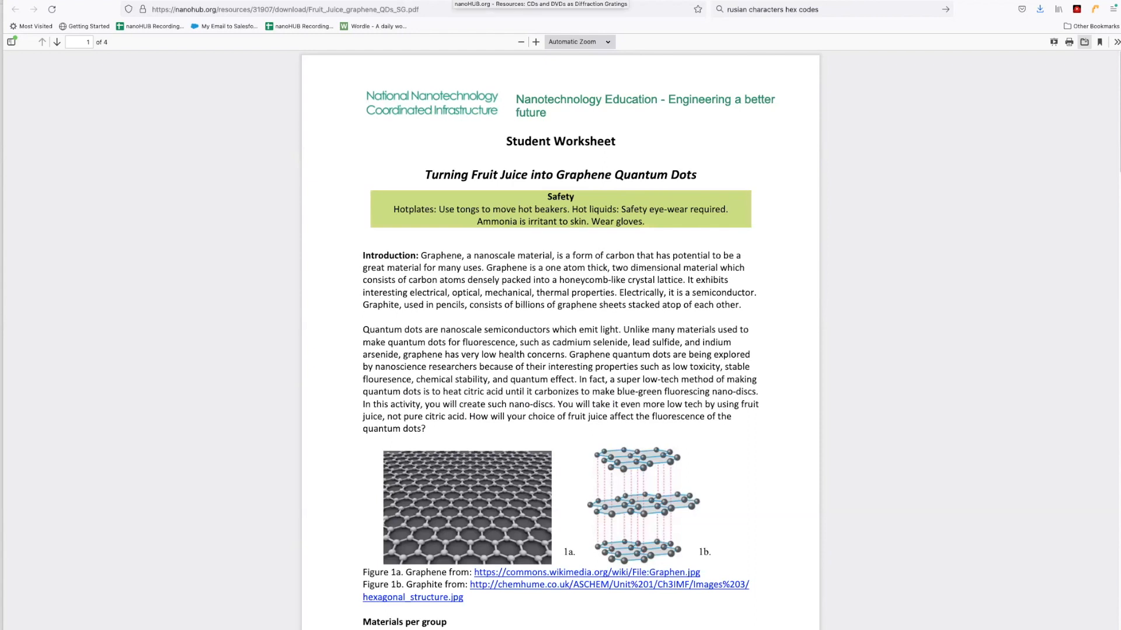
Open the supporting documents of the "CDs and DVDs as Diffraction Gratings" resource and review the full list of guides, worksheets and slides.
left_click(446, 0)
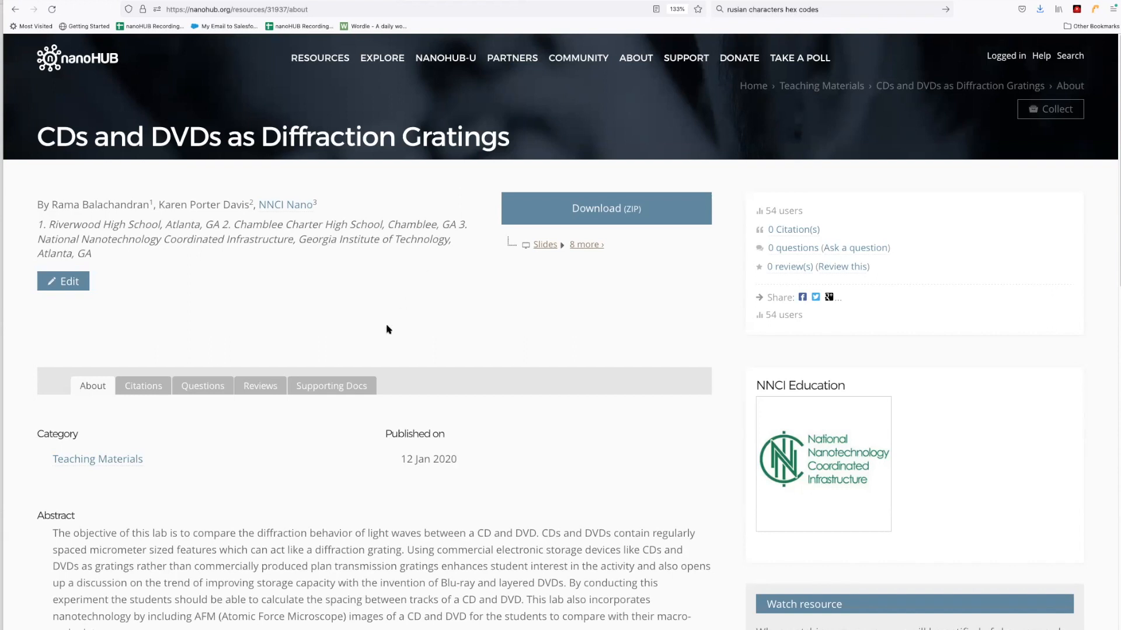
left_click(318, 388)
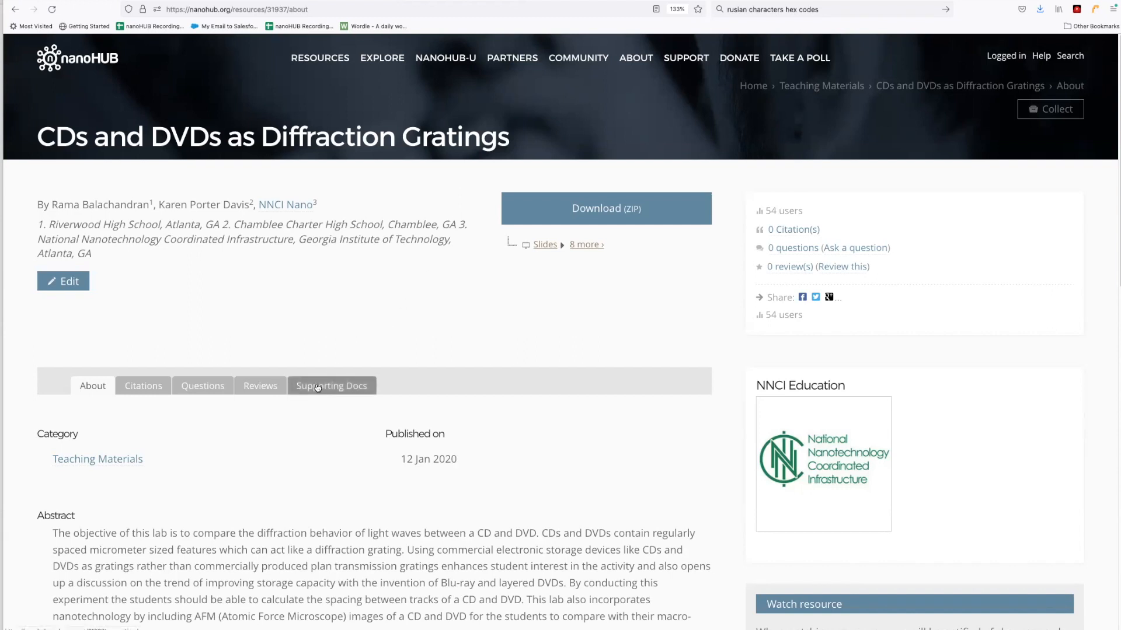
scroll(419, 268, "down", 3)
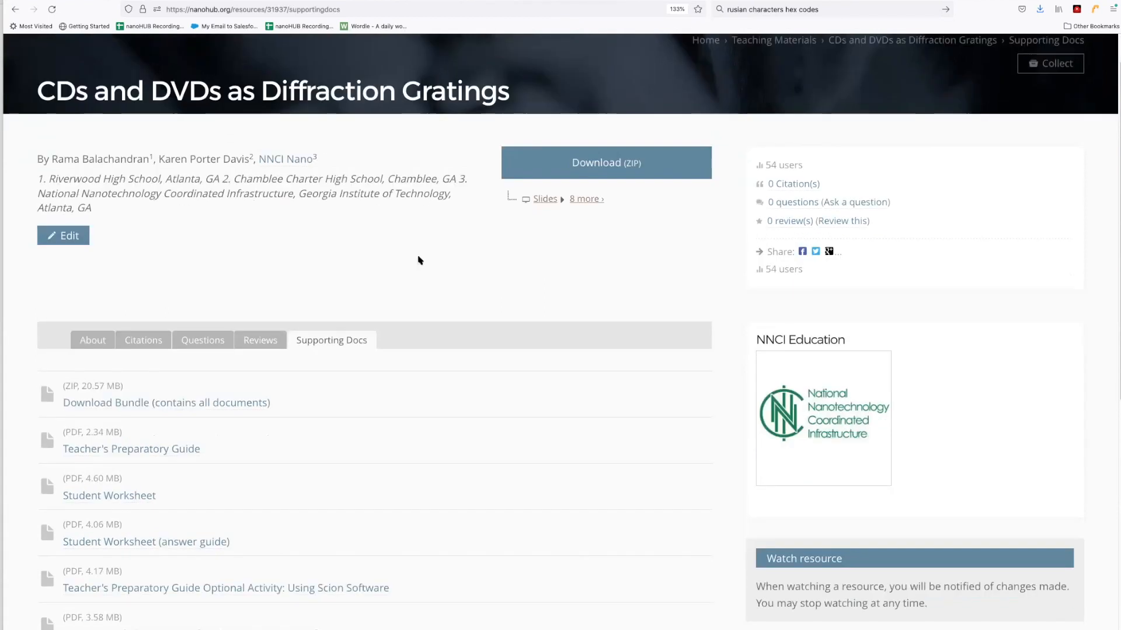
scroll(419, 255, "down", 3)
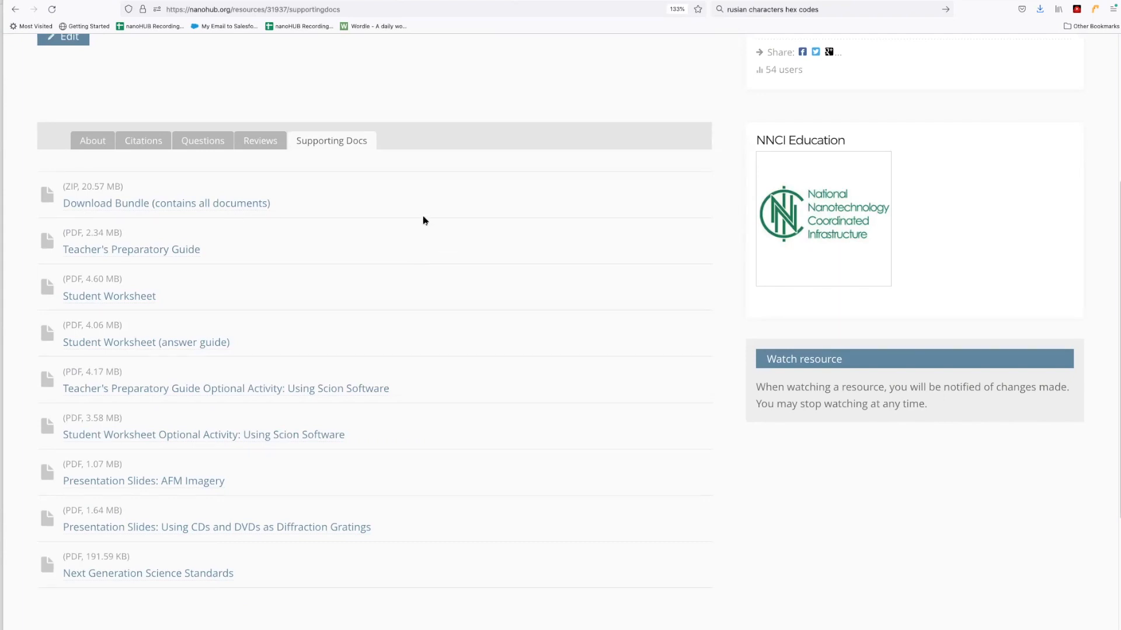
scroll(426, 223, "up", 5)
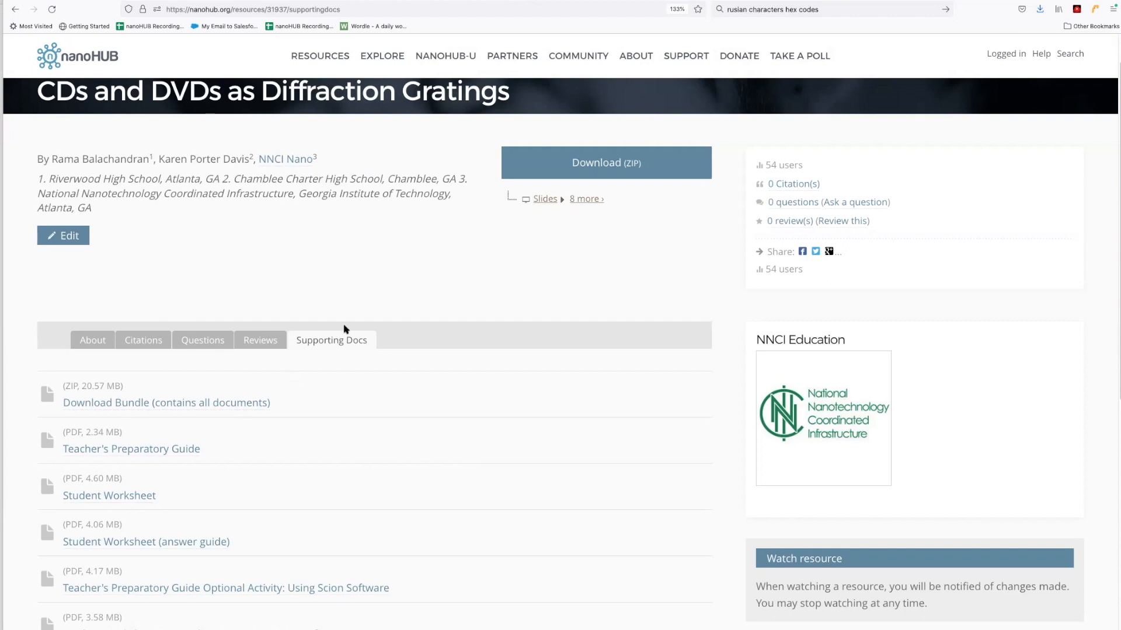
scroll(441, 281, "up", 1)
scroll(441, 282, "up", 1)
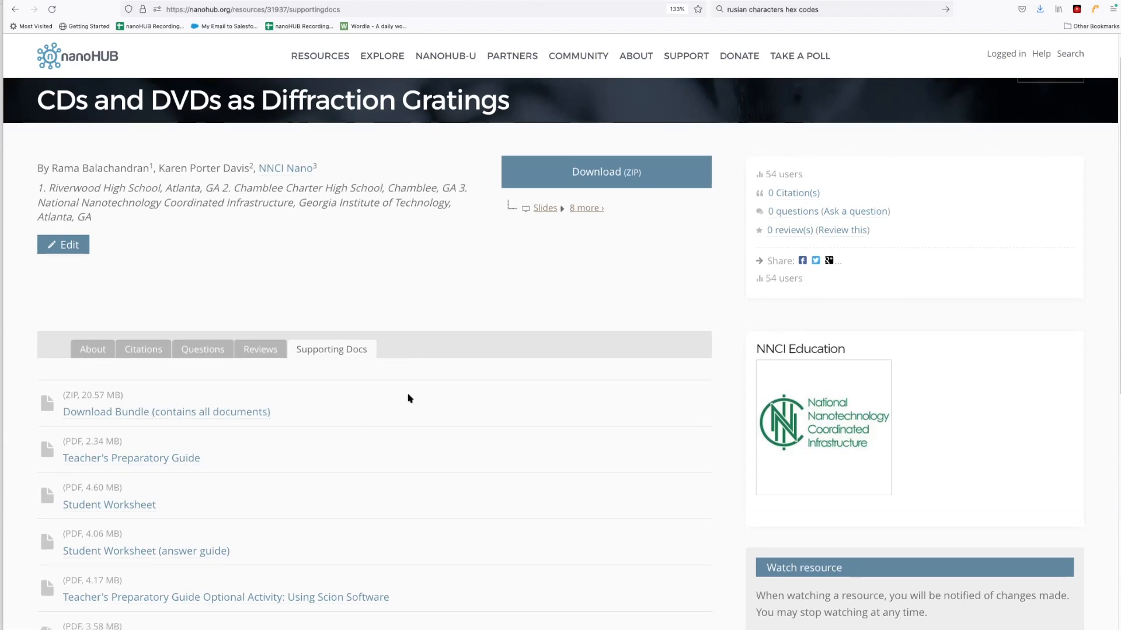
scroll(409, 388, "down", 3)
scroll(320, 365, "down", 2)
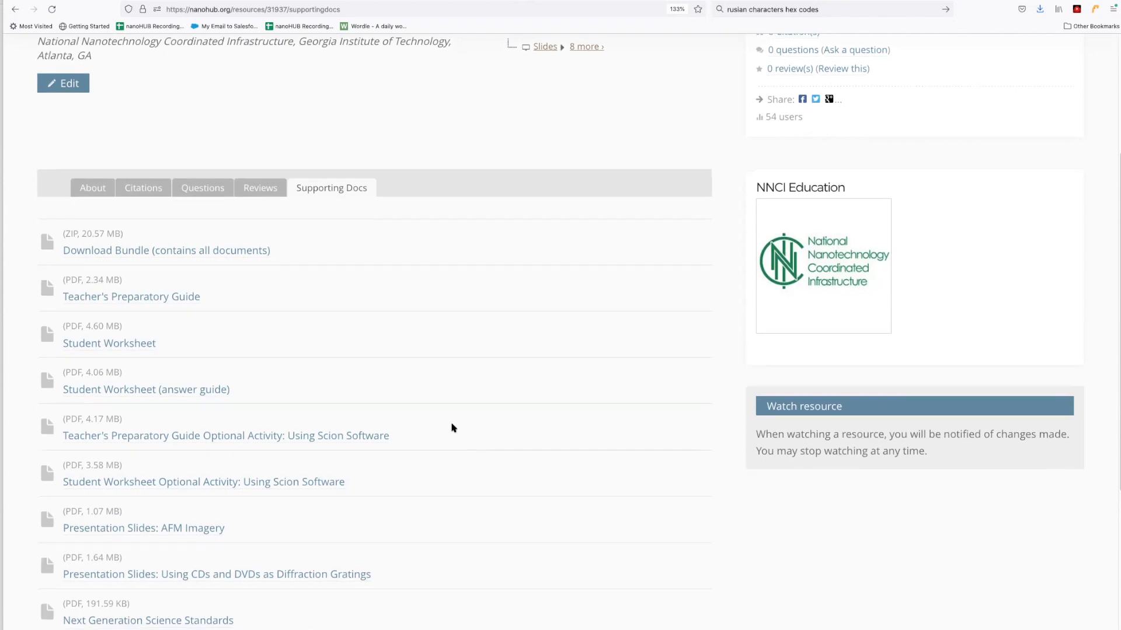
scroll(452, 427, "down", 1)
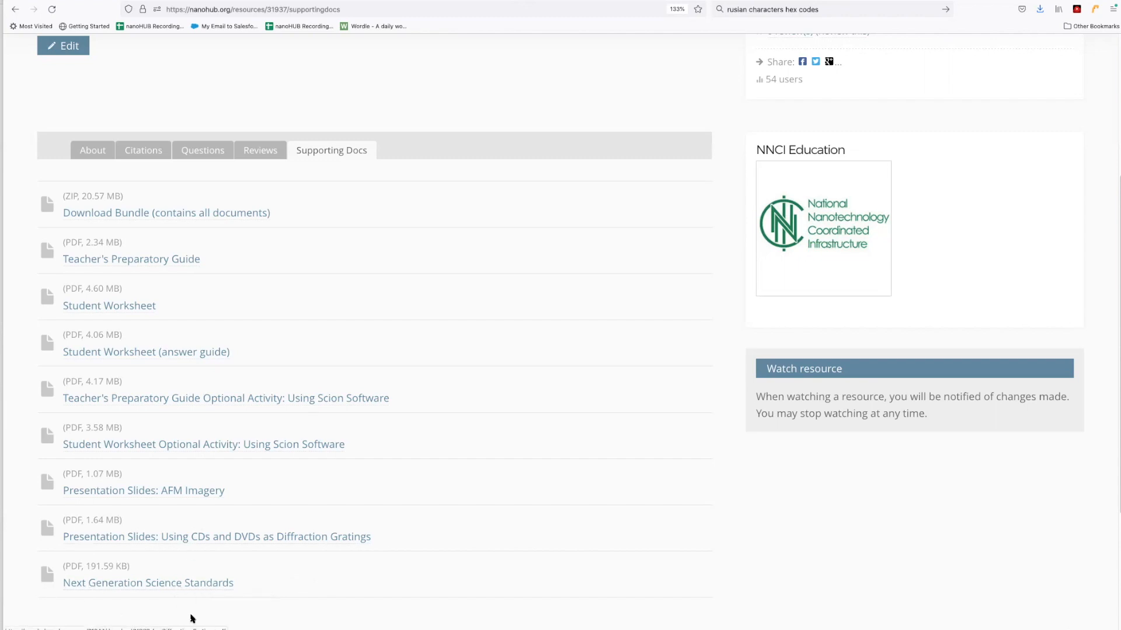
scroll(376, 435, "up", 5)
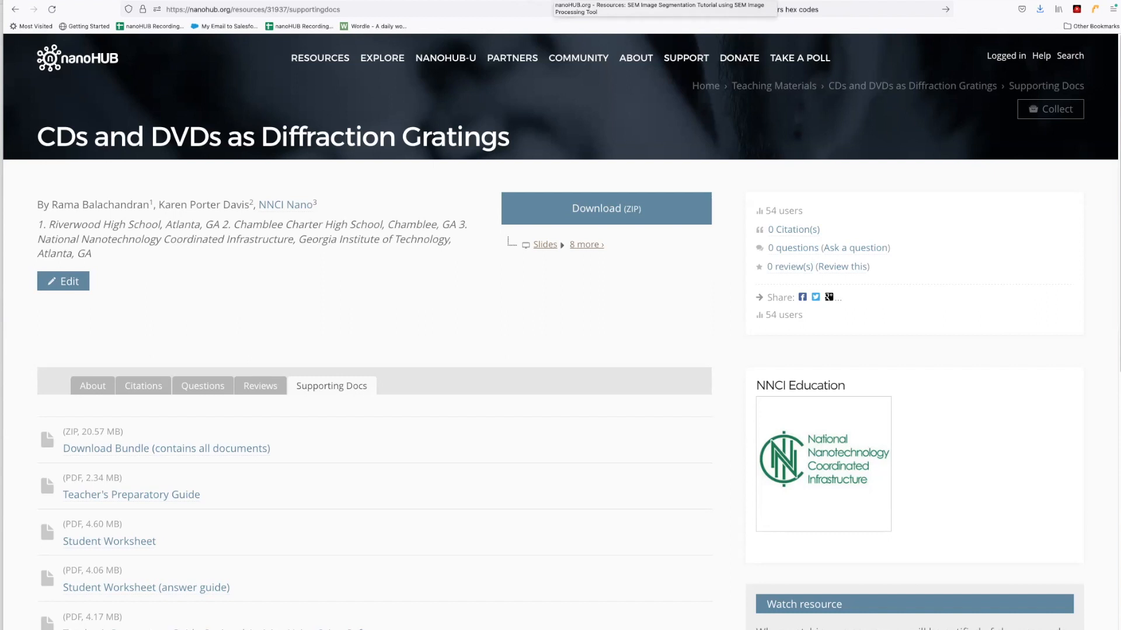
Open the supporting documents of the "SEM Image Segmentation Tutorial using SEM Image Processing Tool" resource and review the files offered.
left_click(555, 1)
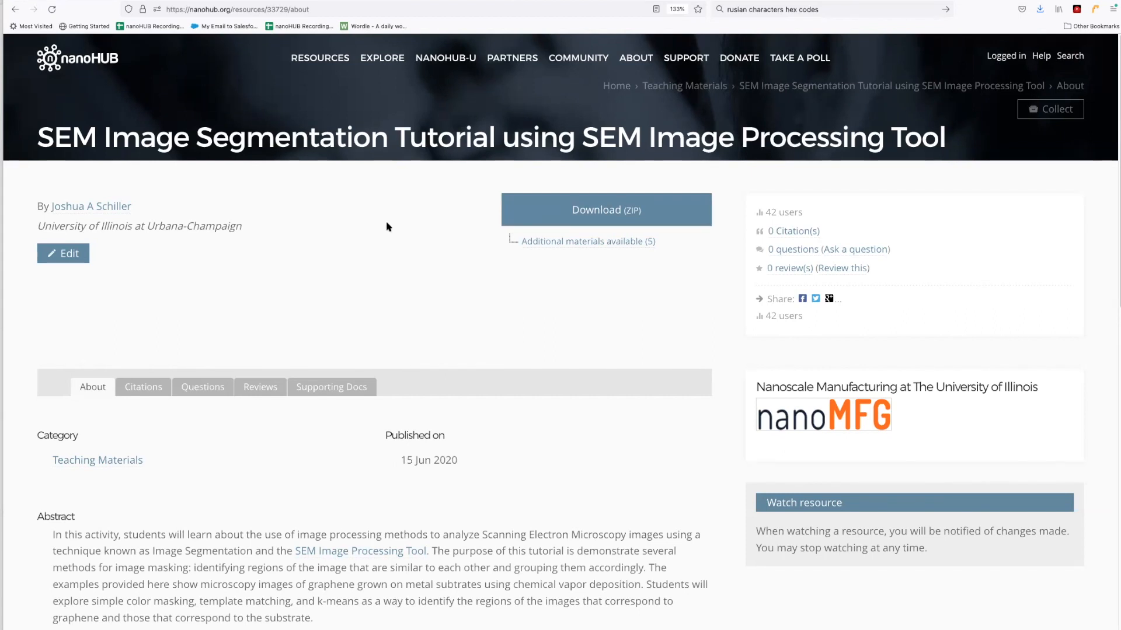
scroll(365, 250, "down", 1)
scroll(364, 250, "down", 1)
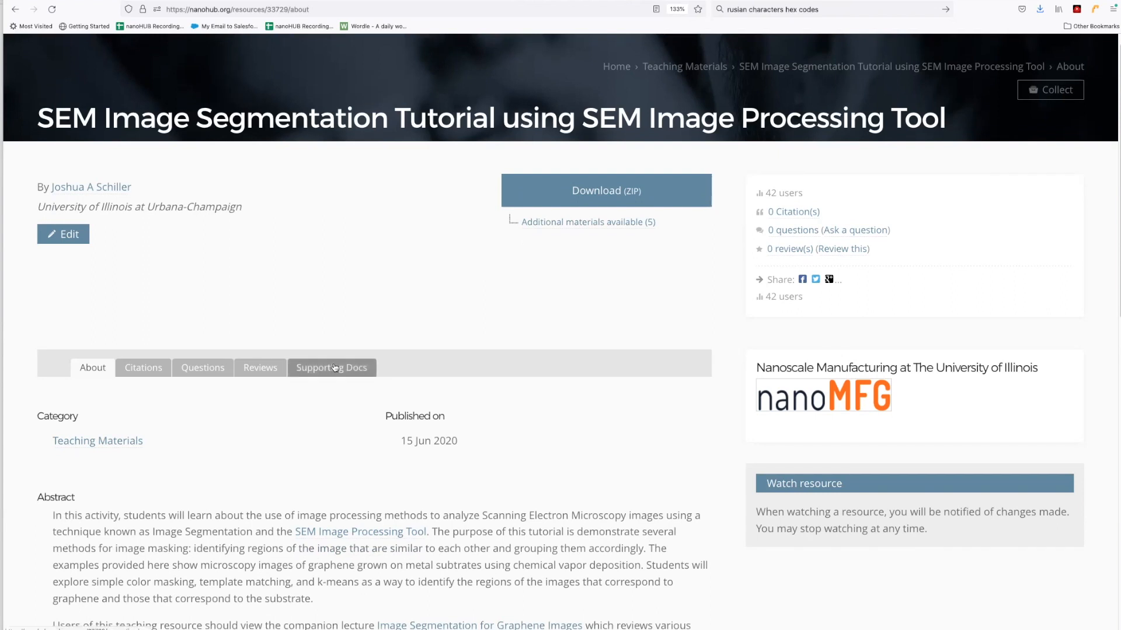
left_click(334, 368)
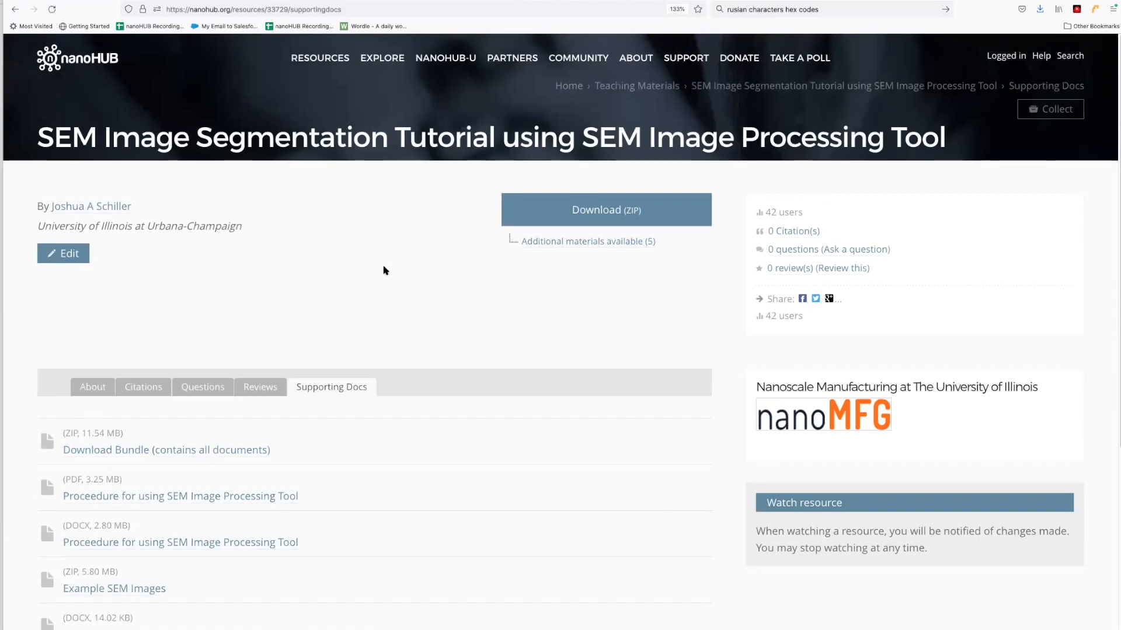
scroll(384, 269, "down", 3)
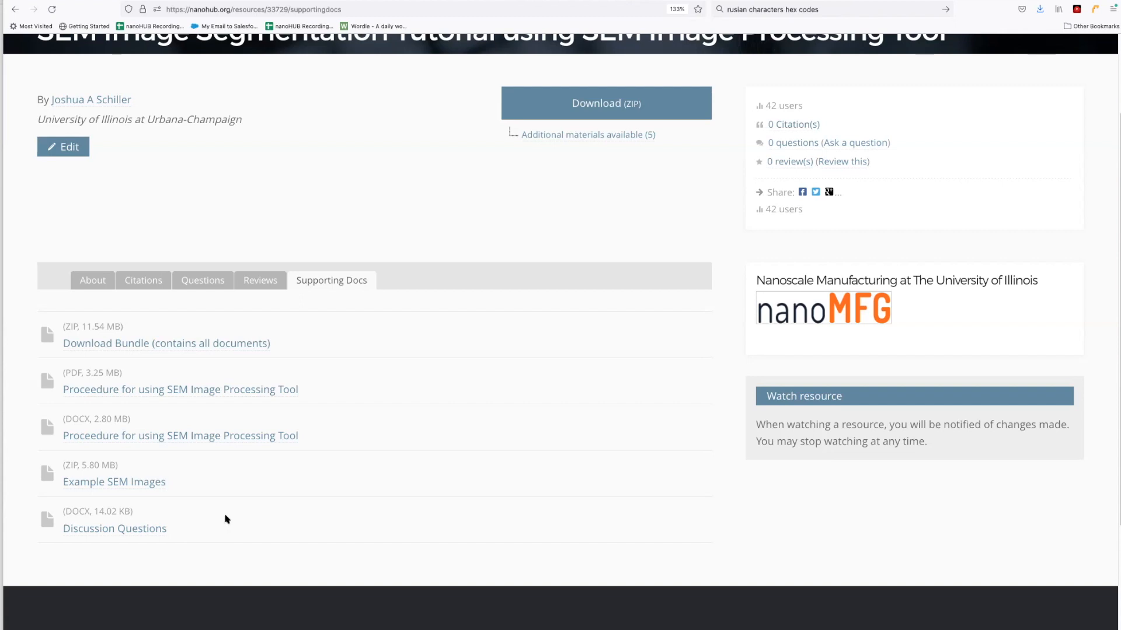
scroll(224, 525, "up", 2)
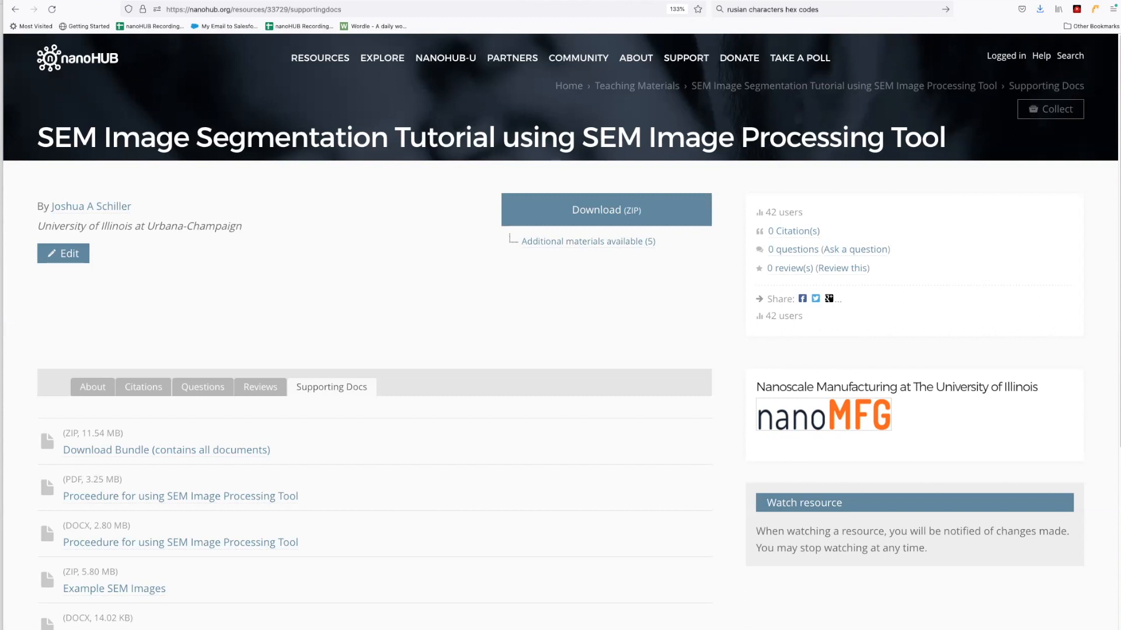
Start a new Teaching Materials contribution from the nanoHUB home page and bring up the title and abstract fields of its Compose form.
left_click(677, 0)
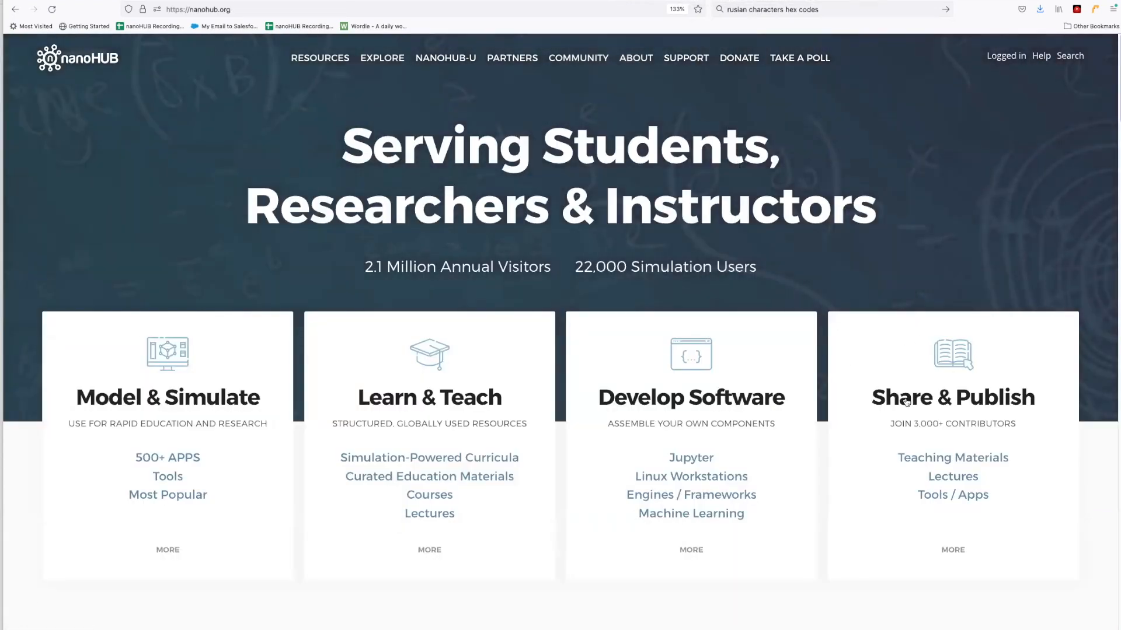
left_click(931, 461)
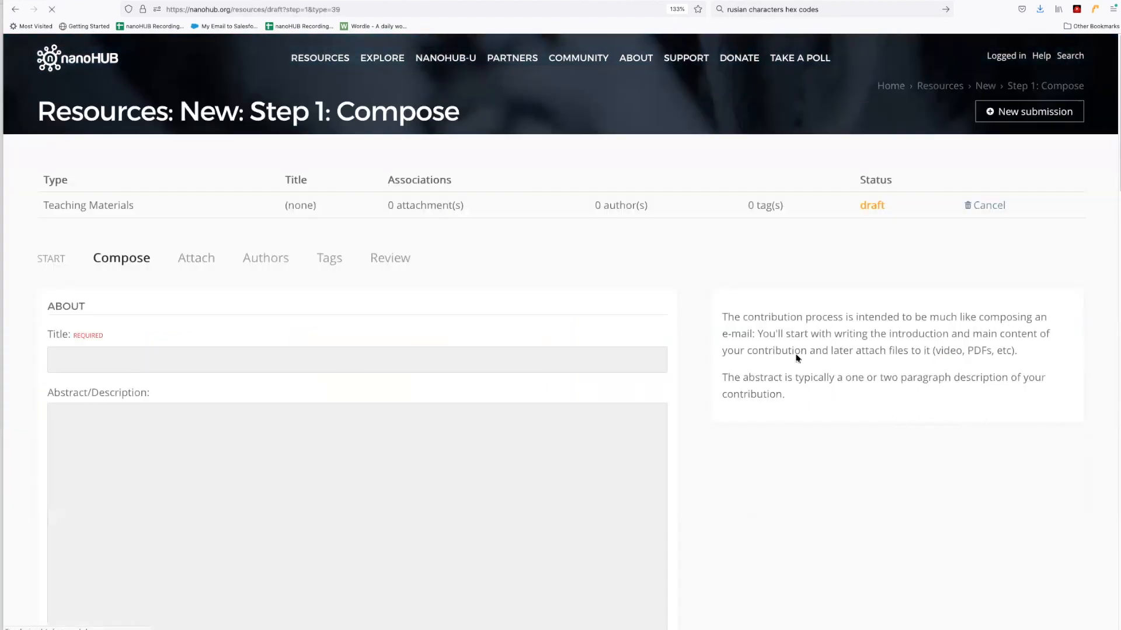
scroll(620, 236, "down", 2)
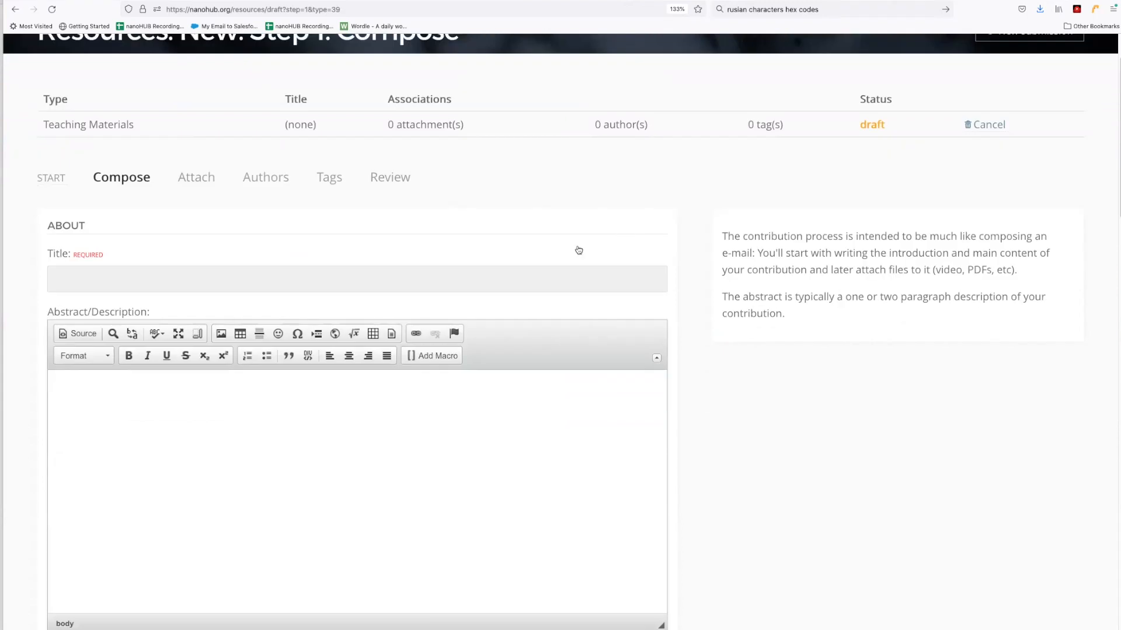
Enter "Fruit Juice Example" as the title of the contribution.
left_click(77, 279)
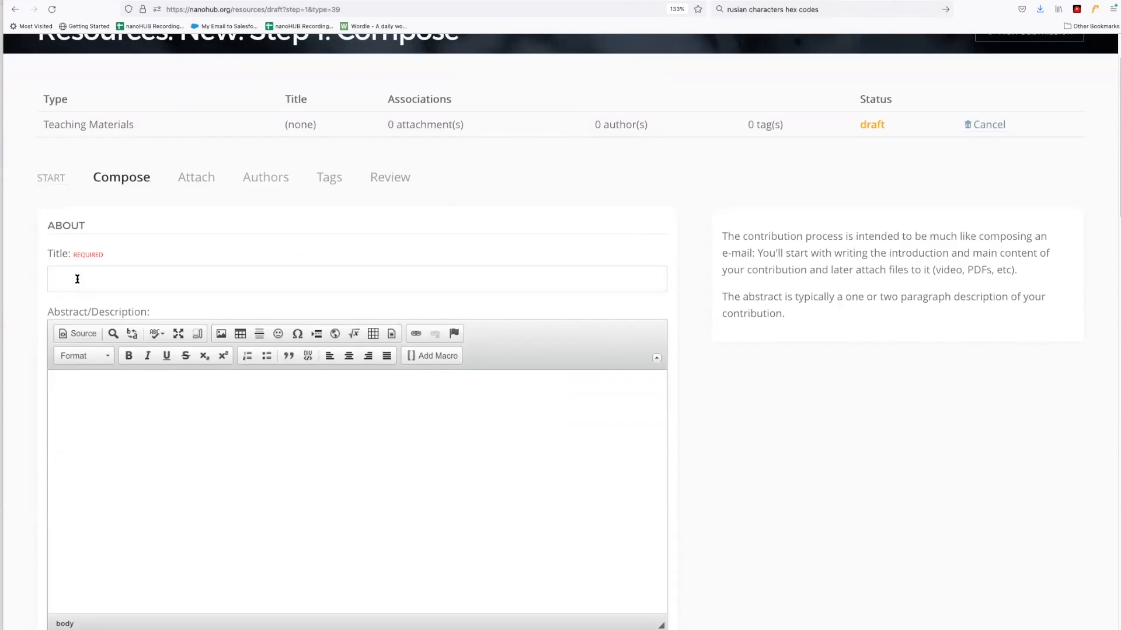
type("Fruit juice Example")
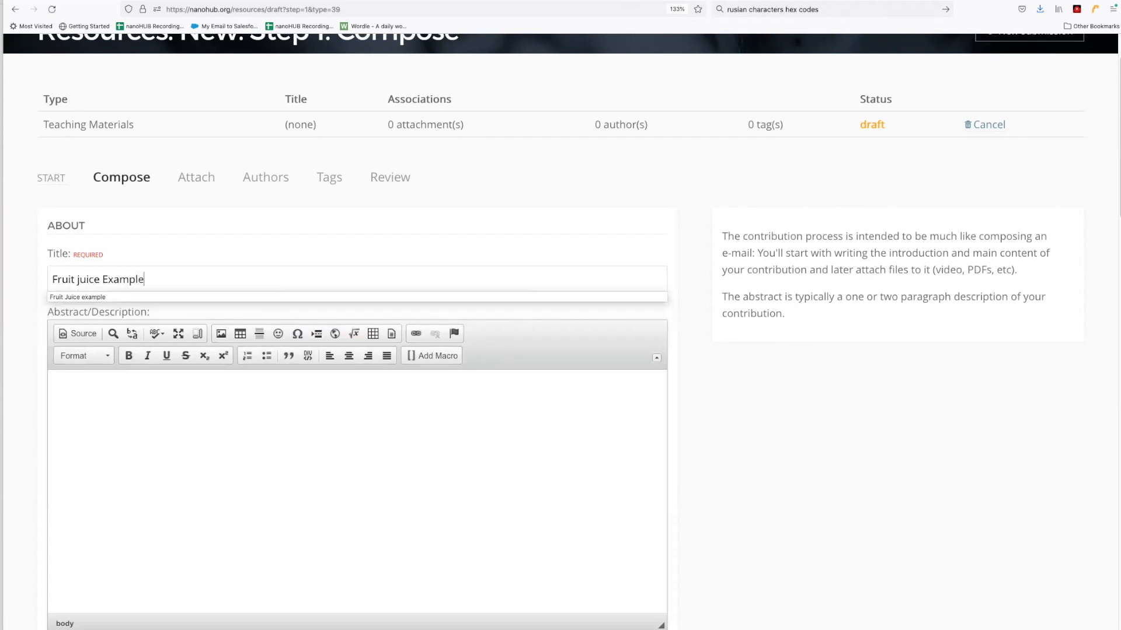
left_click(77, 282)
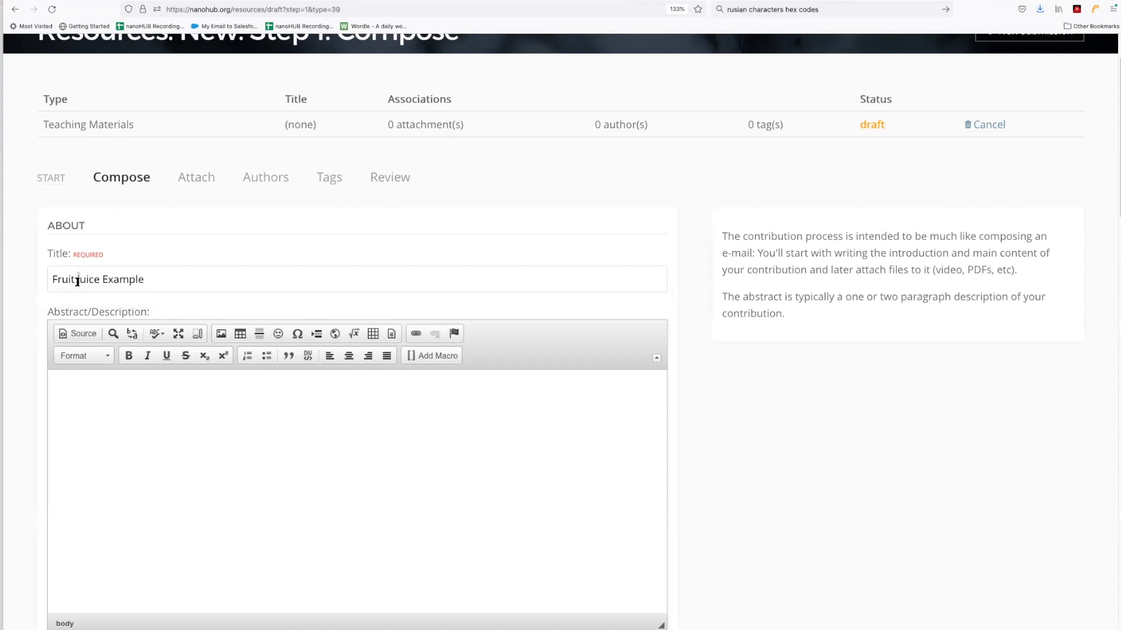
key("Delete")
type("J")
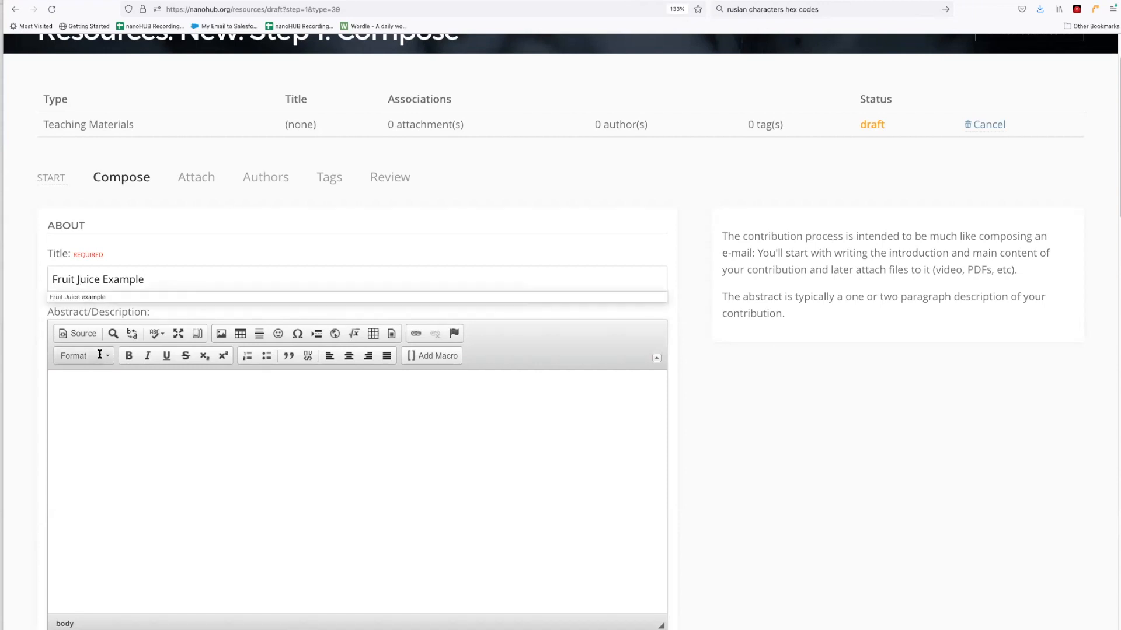
Enter "test." as the abstract and show its HTML source.
left_click(89, 394)
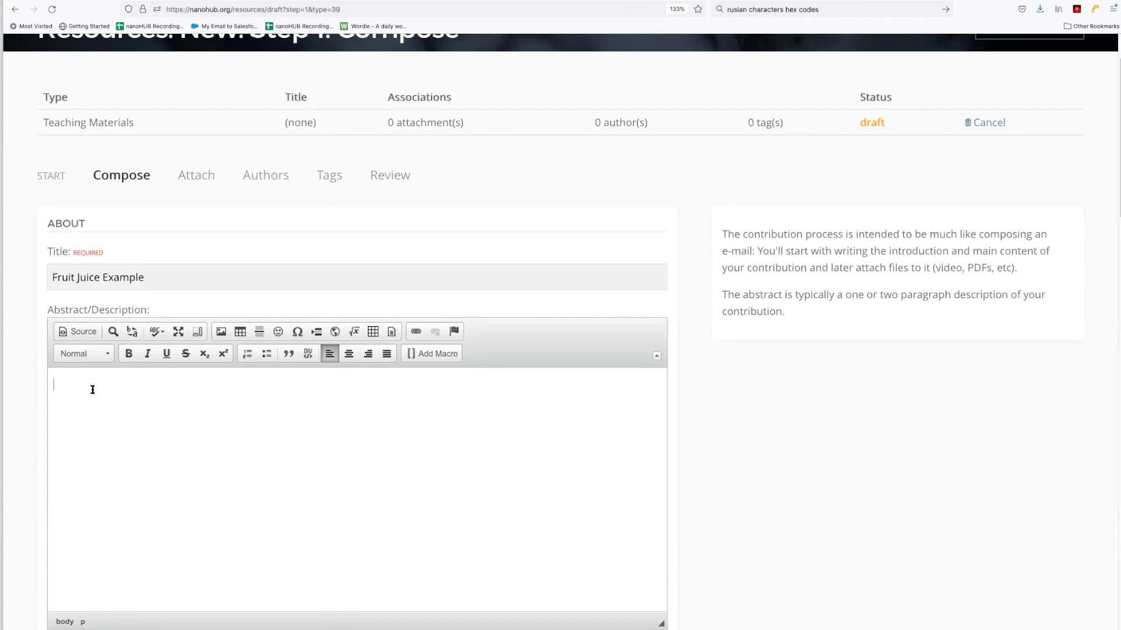
scroll(90, 352, "down", 1)
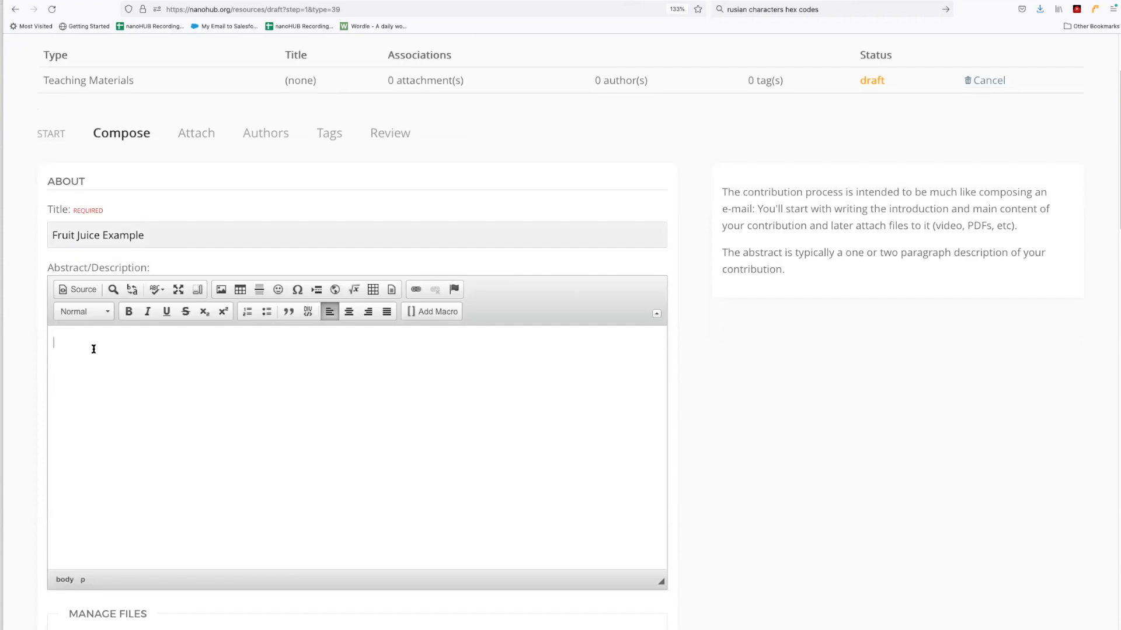
type("test.")
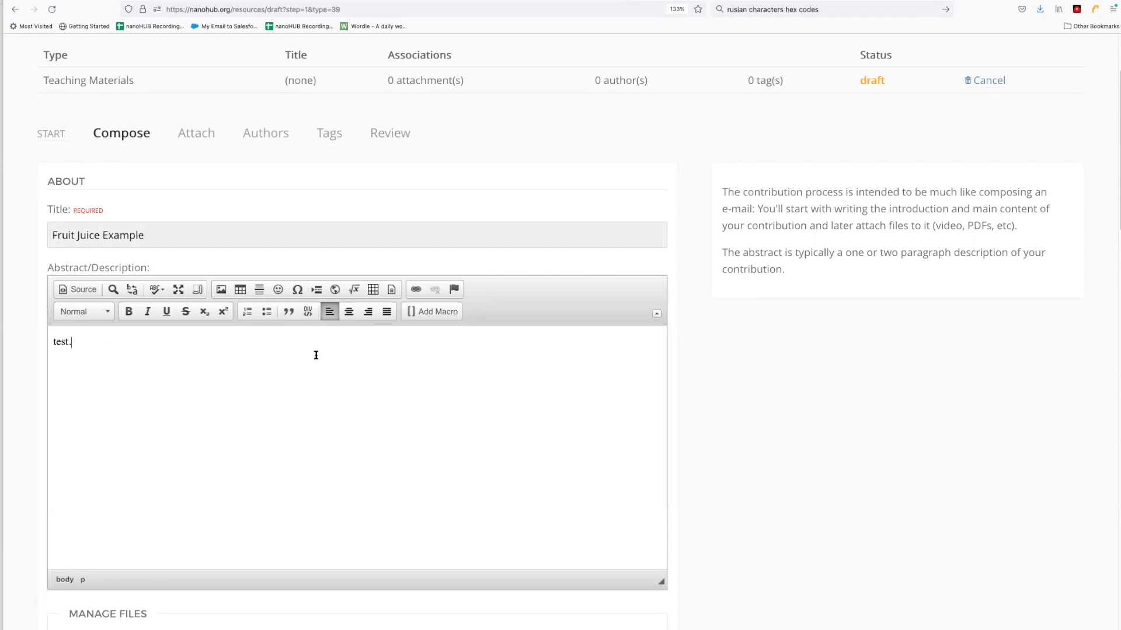
left_click(82, 291)
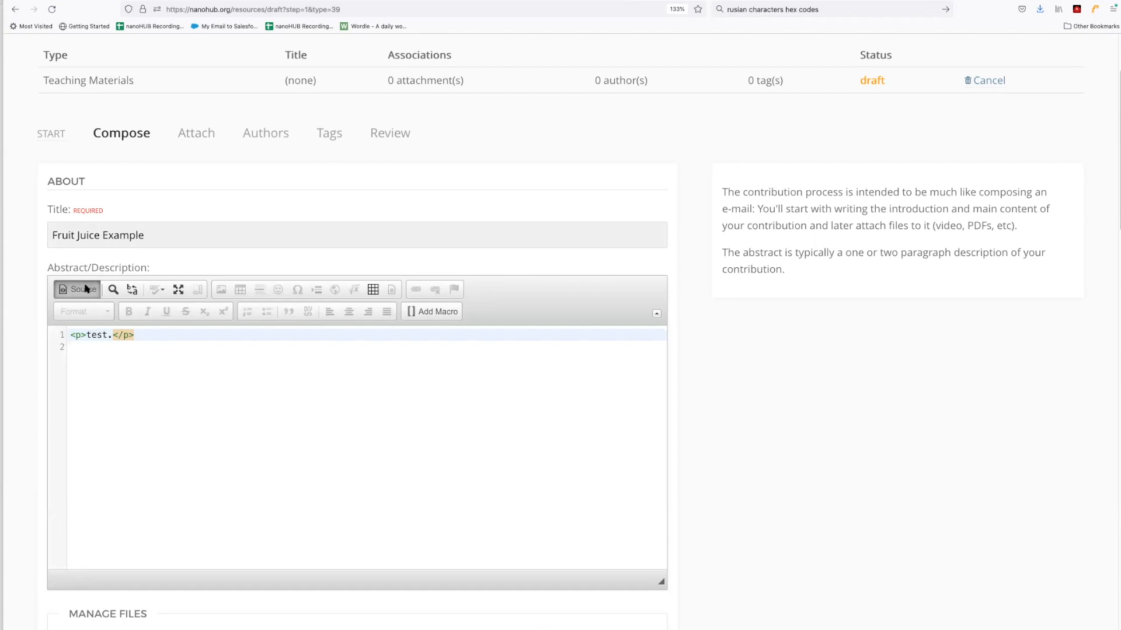
Enter "National Science Foundation" as the sponsor in the contribution's details and proceed to the Attach stage.
scroll(224, 420, "down", 8)
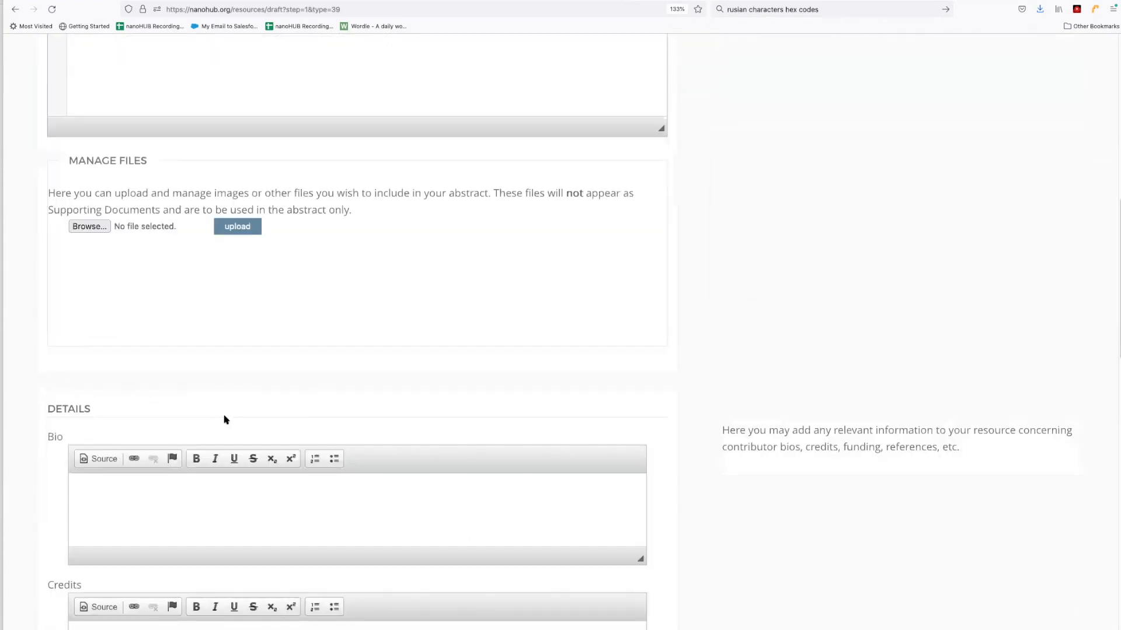
scroll(224, 418, "down", 4)
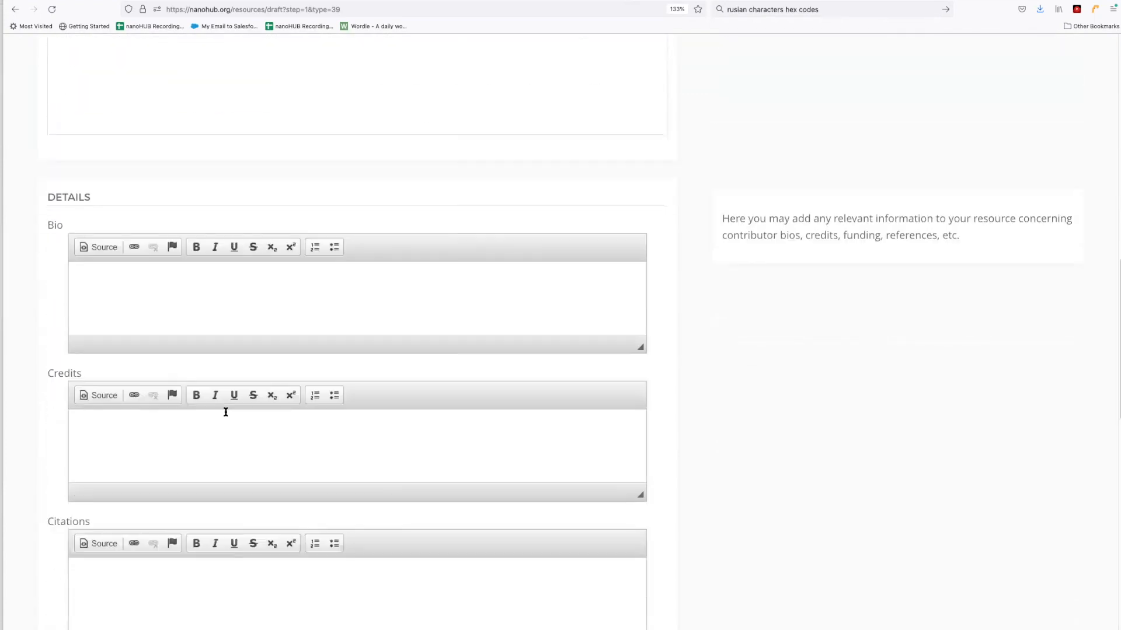
scroll(226, 413, "down", 1)
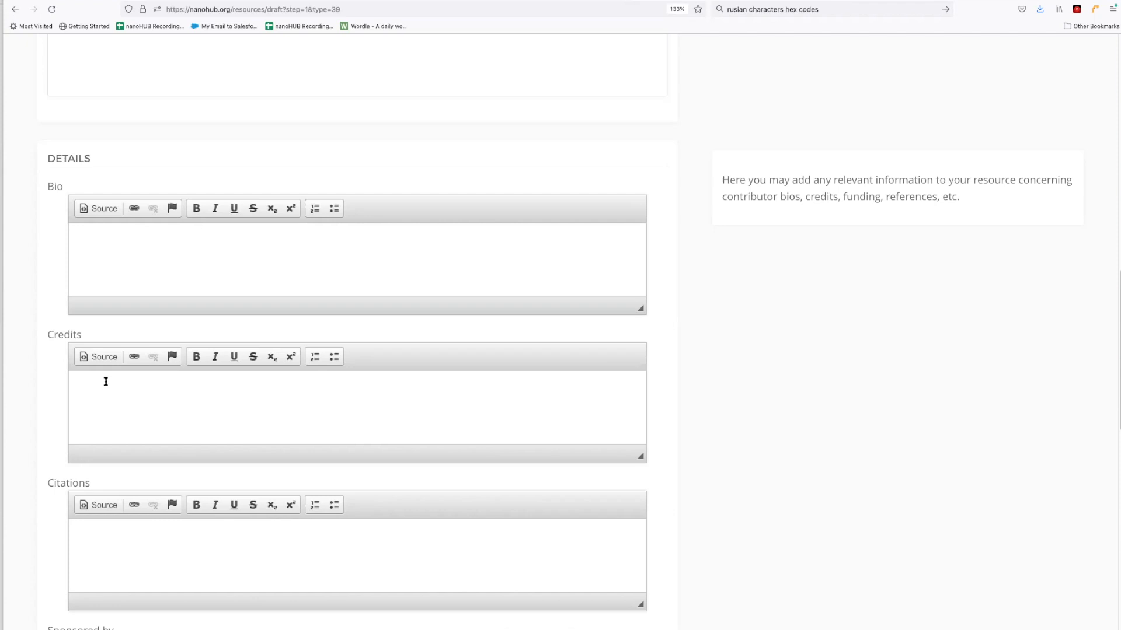
scroll(106, 381, "down", 3)
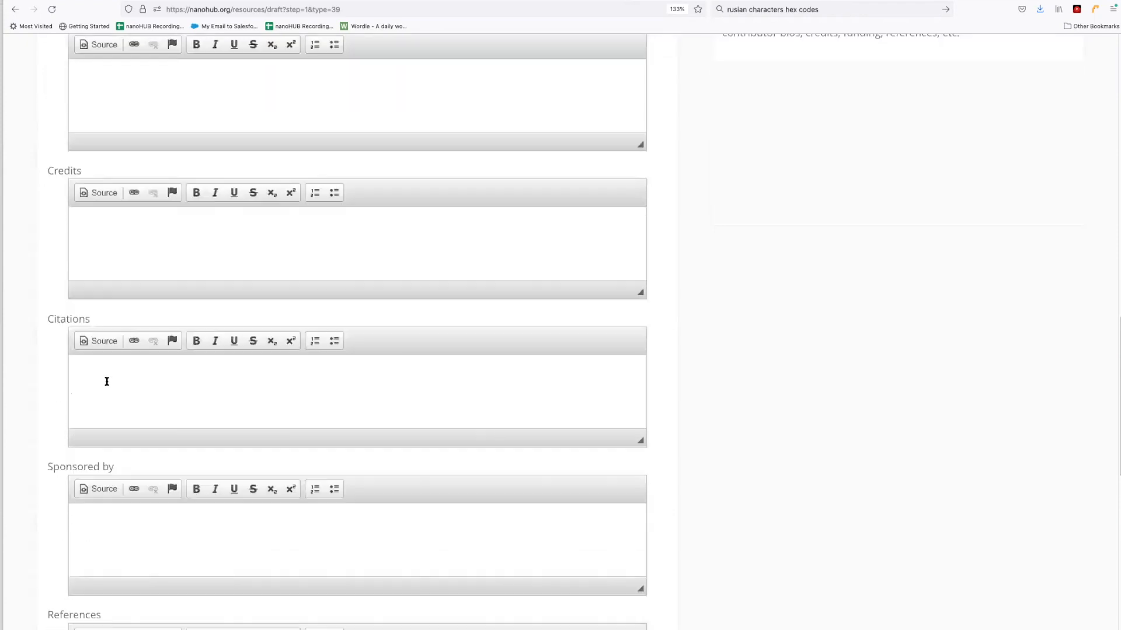
scroll(106, 382, "down", 1)
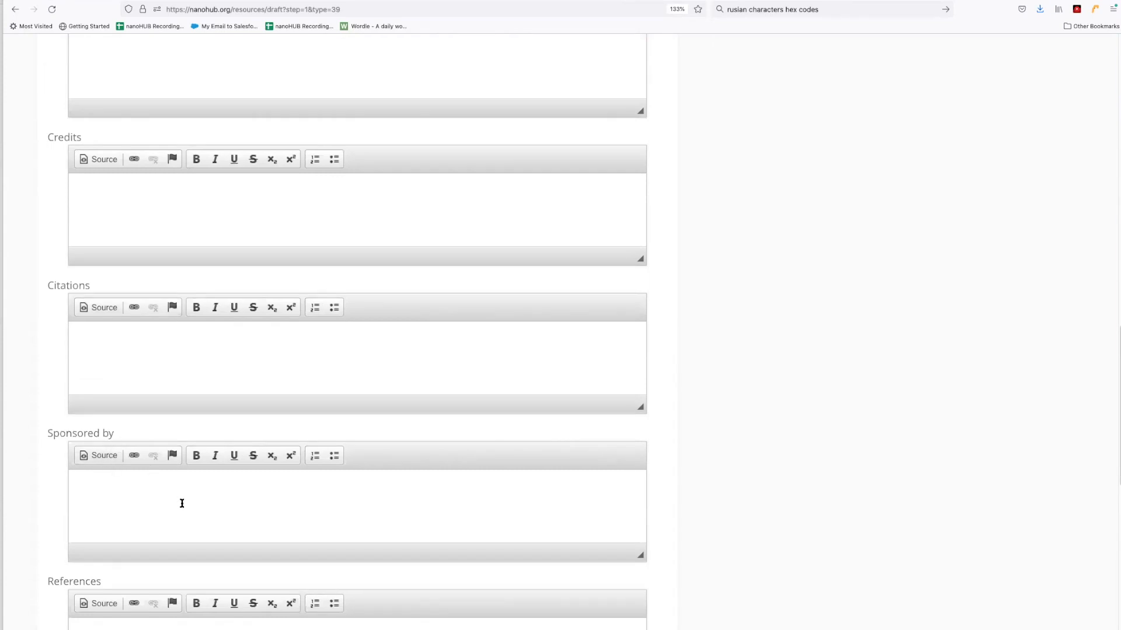
scroll(181, 503, "down", 3)
left_click(94, 301)
type("National Sc")
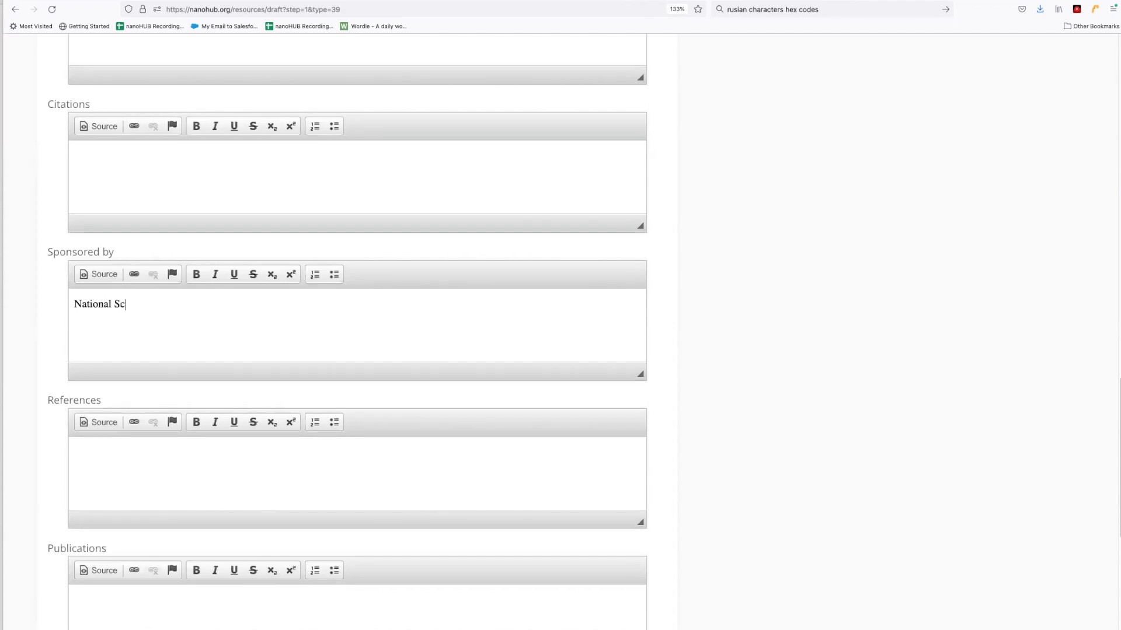
type("ience Foundation")
scroll(249, 398, "down", 1)
scroll(250, 397, "down", 5)
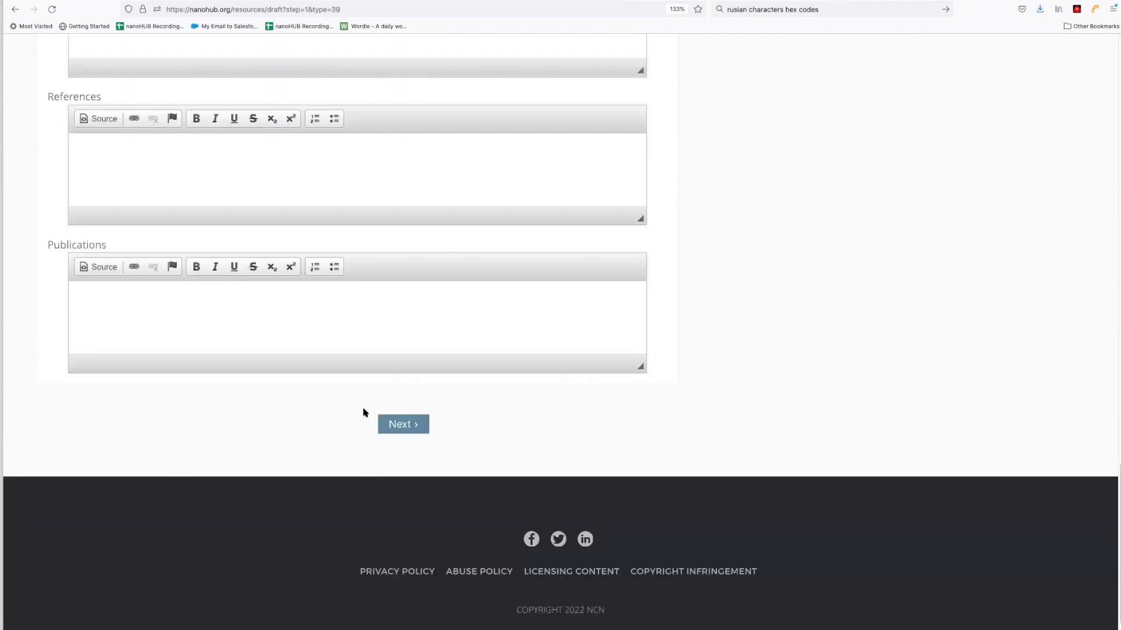
left_click(397, 425)
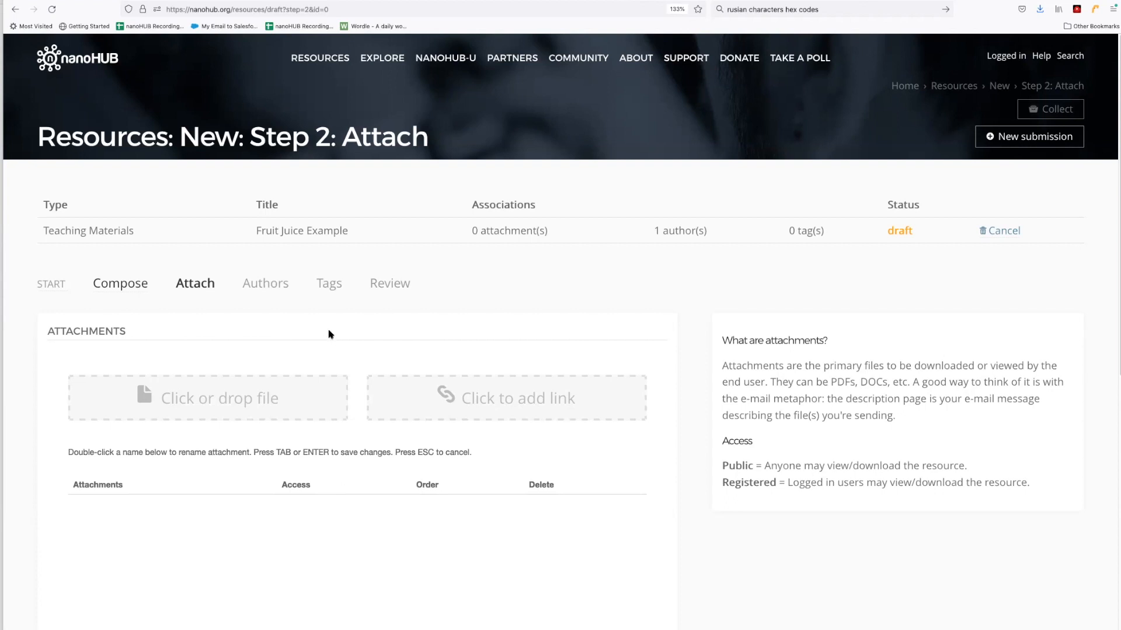
Attach Fruit_juice_graphene_QDs_TG.pdf and Fruit_Juice_graphene_QDs_SG.pdf from the NNCI_Fruit_Juice_graphene_QDs folder in Finder.
key("super+Tab")
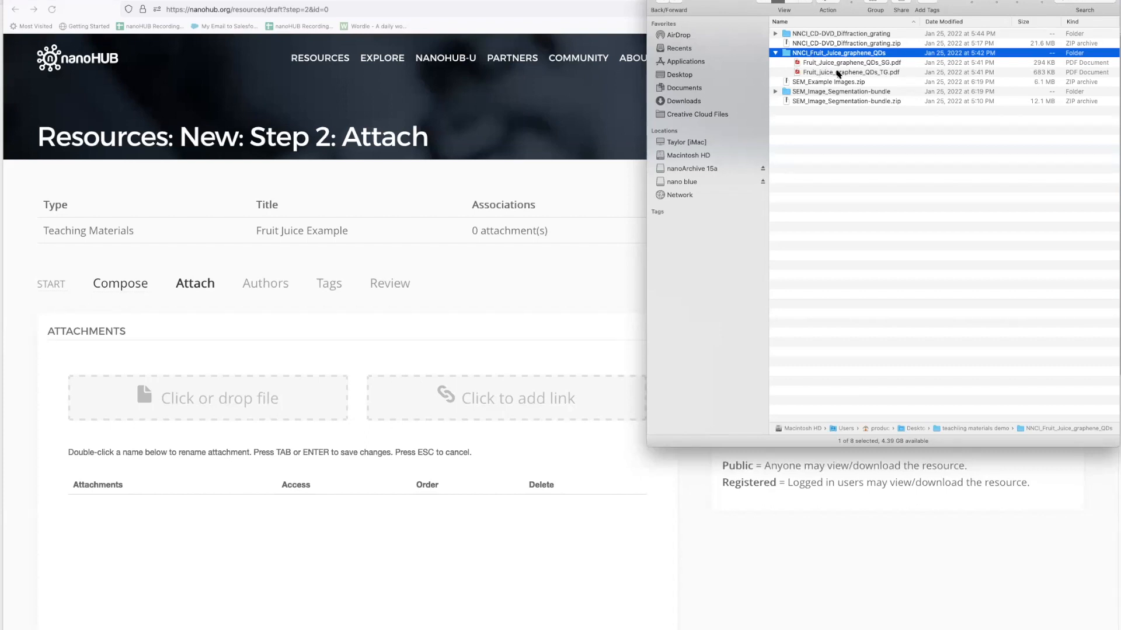
left_click(839, 72)
left_click_drag(852, 72, 268, 401)
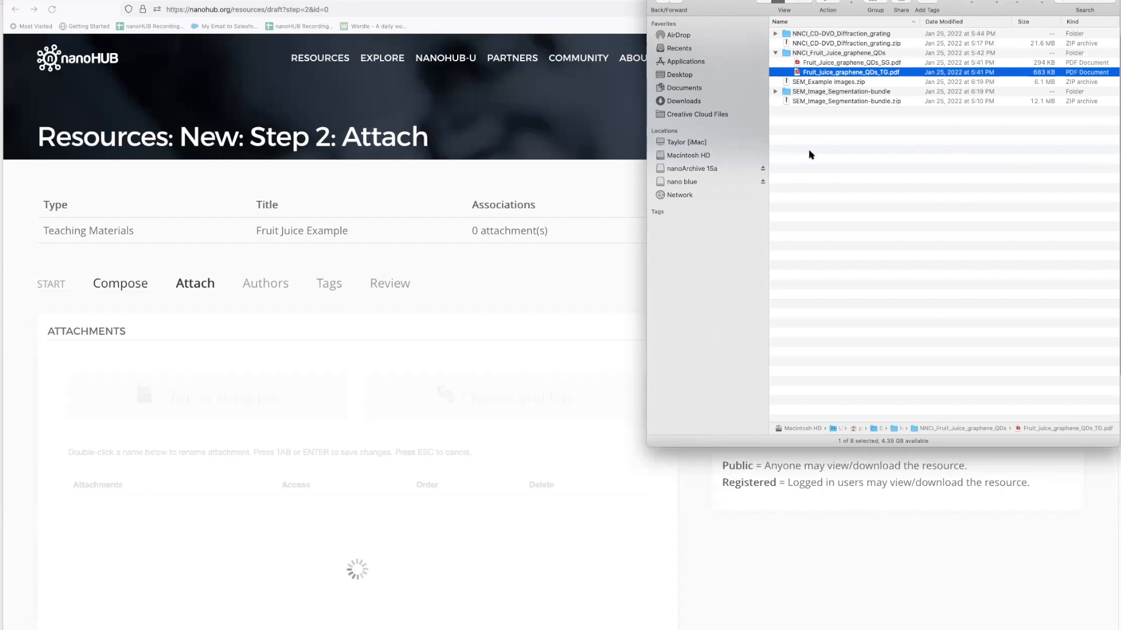
left_click(825, 63)
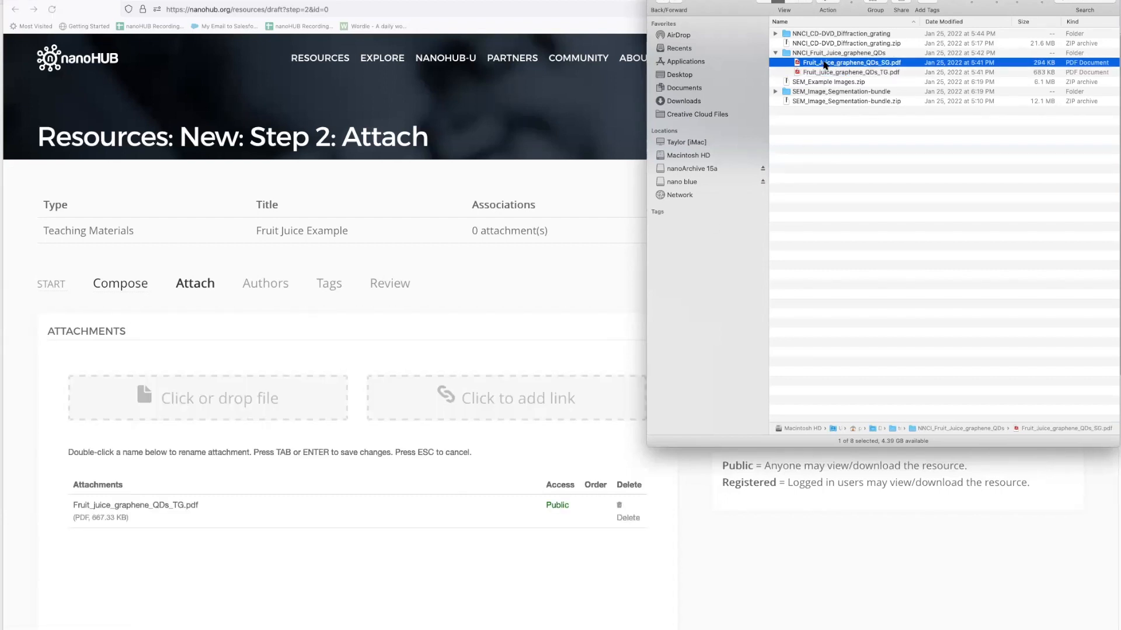
left_click_drag(825, 63, 271, 388)
left_click(245, 545)
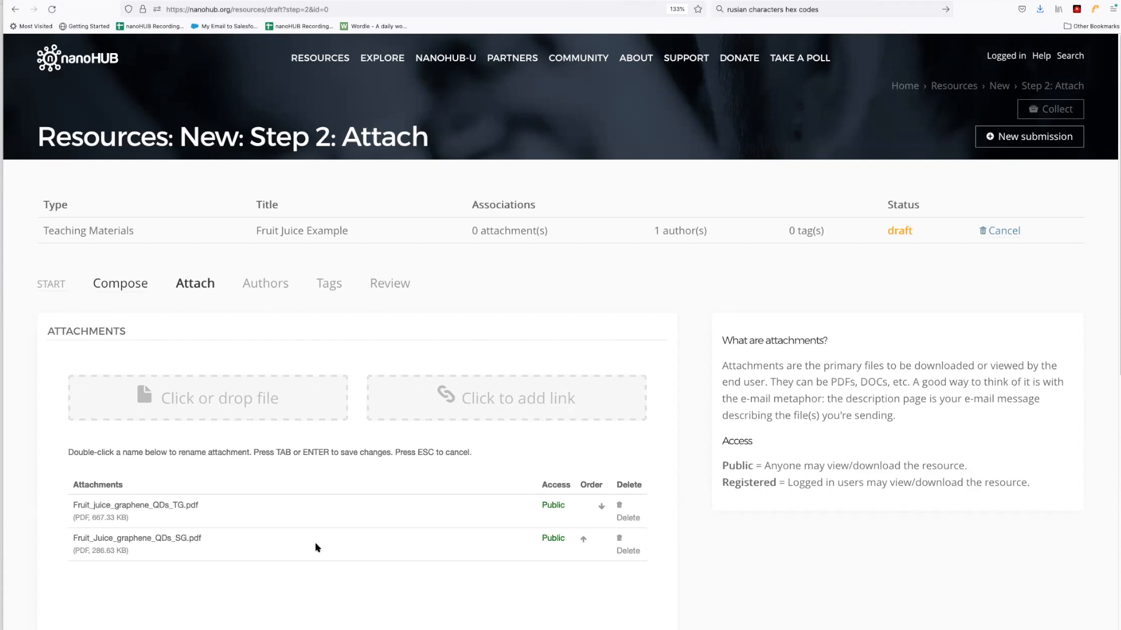
left_click(583, 538)
Rename the Fruit_juice_graphene_QDs_TG.pdf attachment to "Teacher's Guide" and save the name.
double_click(81, 503)
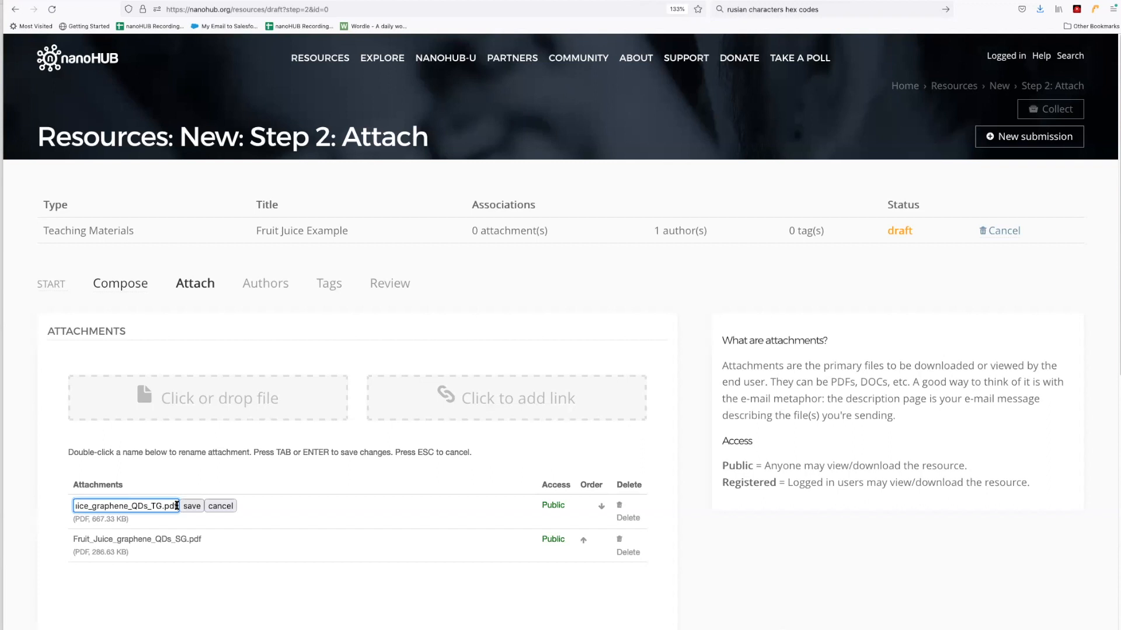
left_click_drag(177, 506, 14, 494)
type("Teacher's Guide")
left_click(192, 506)
Rename the Fruit_Juice_graphene_QDs_SG.pdf attachment to "Student Worksheet" and proceed to the Authors stage.
double_click(151, 539)
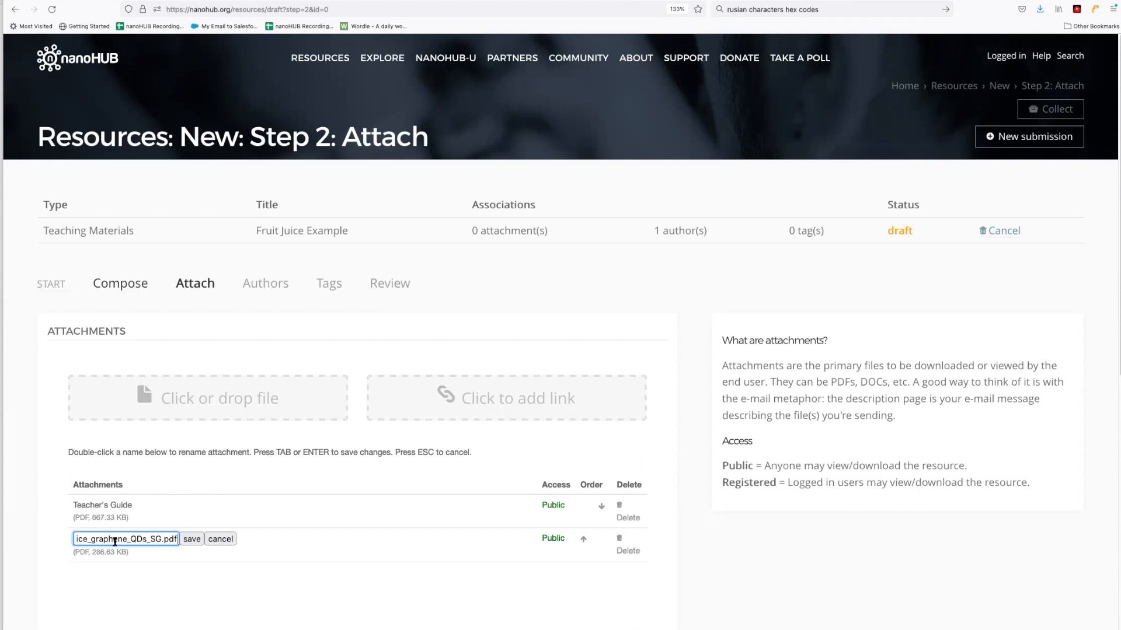
left_click_drag(177, 538, 41, 528)
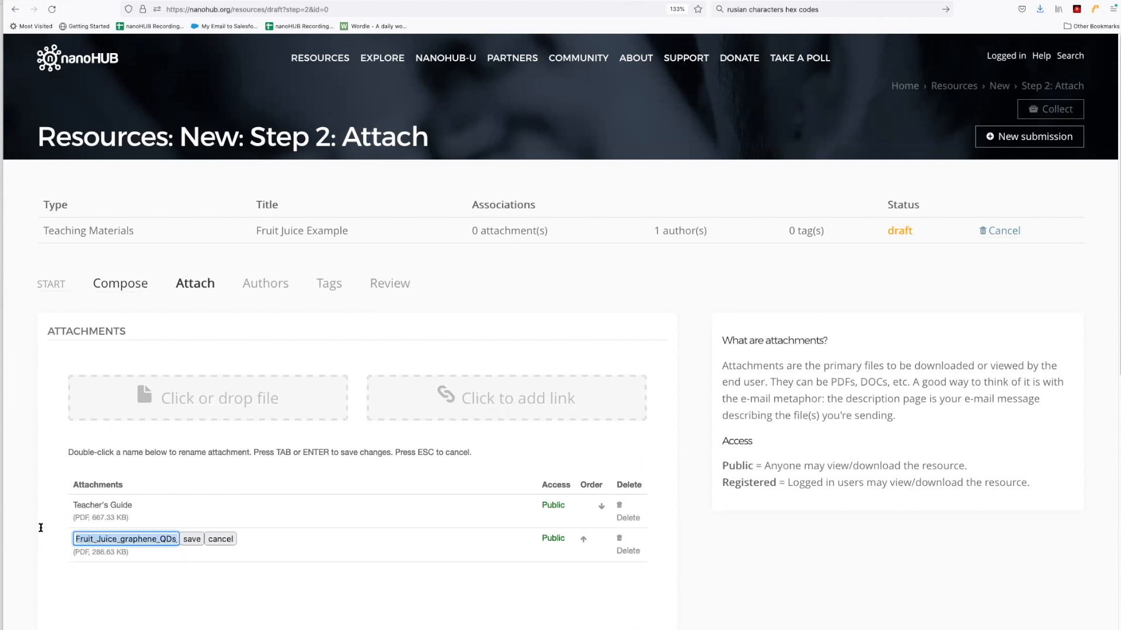
type("Stud")
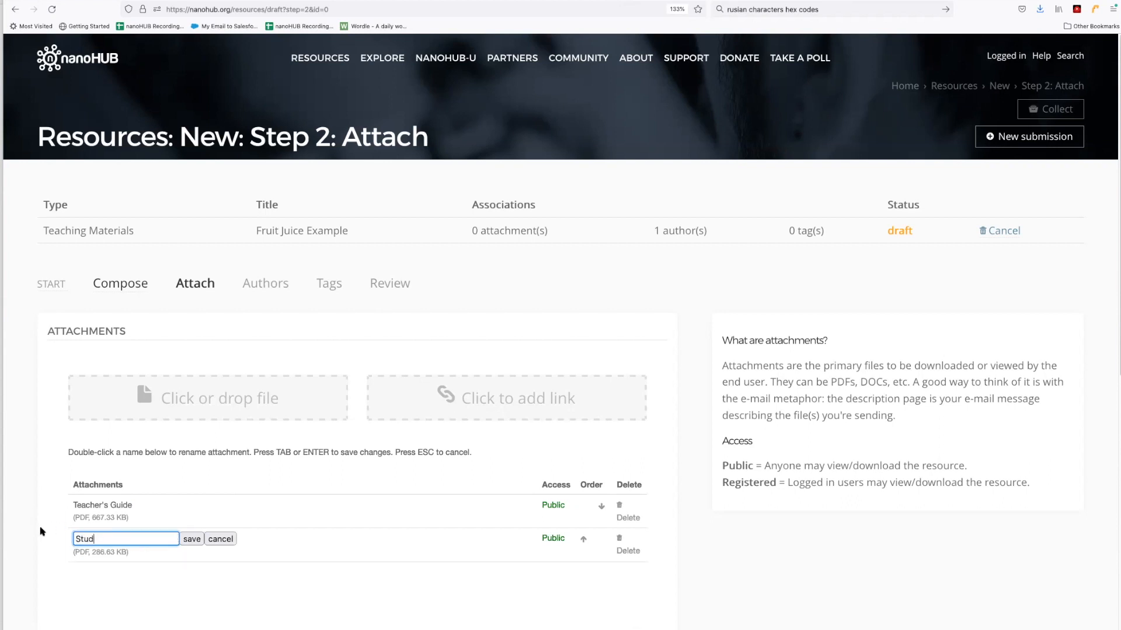
type("ent Worksheet")
left_click(191, 539)
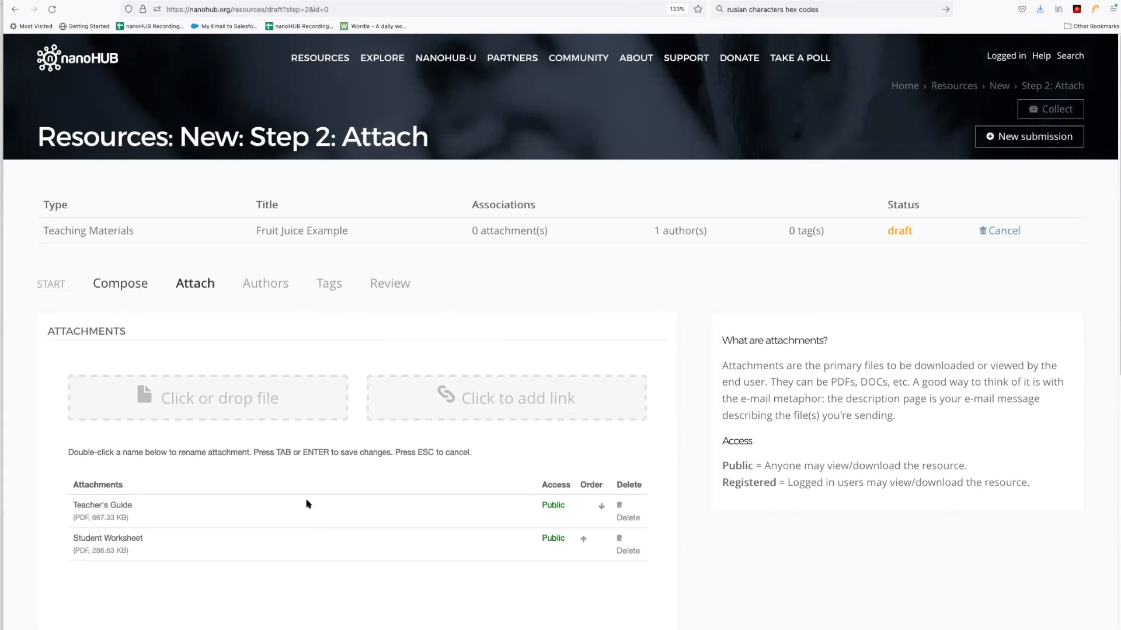
scroll(308, 503, "down", 5)
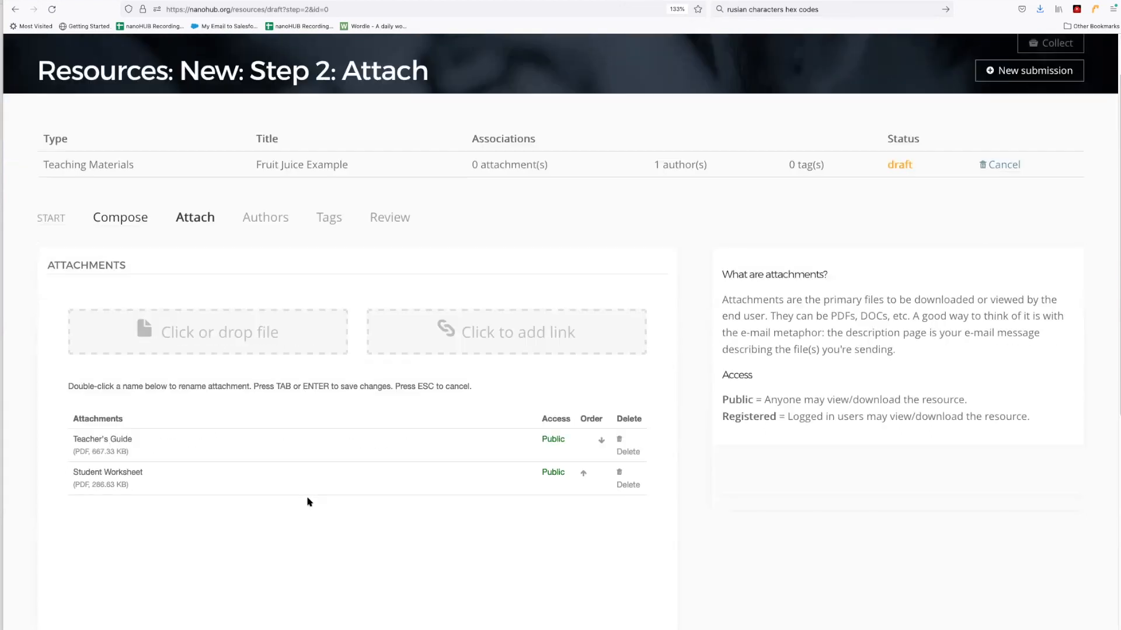
left_click(418, 613)
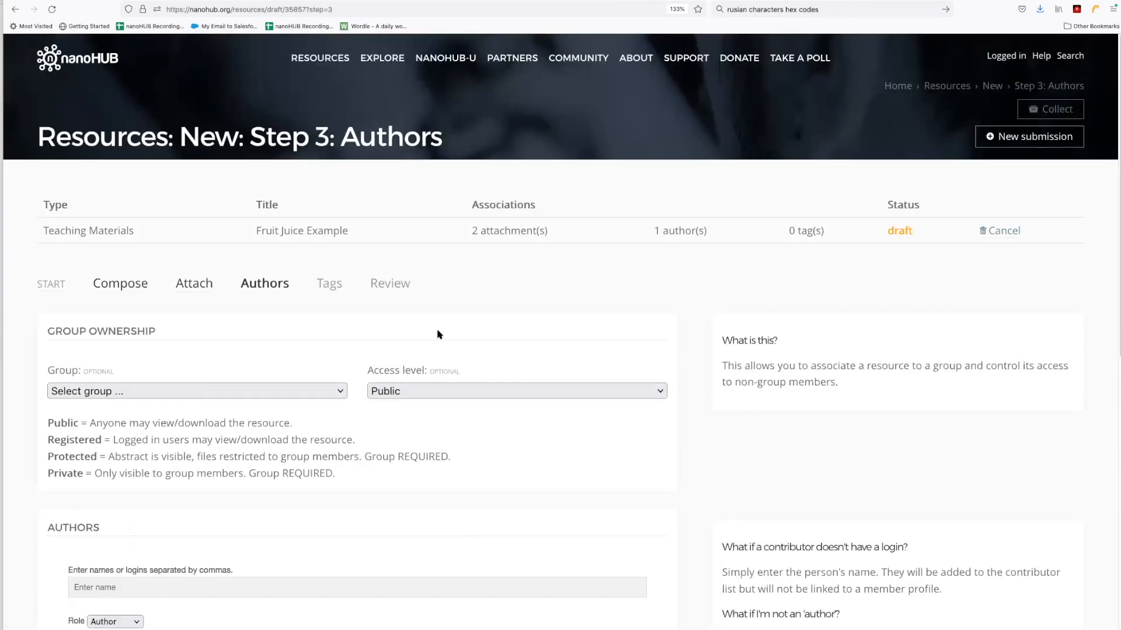
Review the access level options offered under Group Ownership and leave the level at Public.
scroll(439, 335, "down", 1)
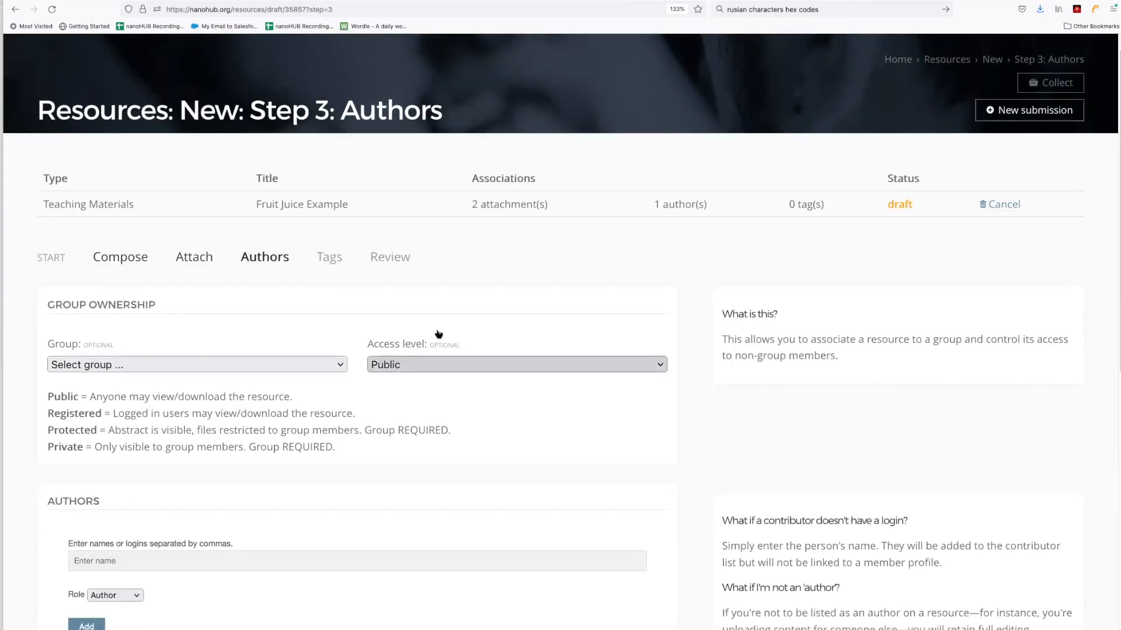
left_click(524, 365)
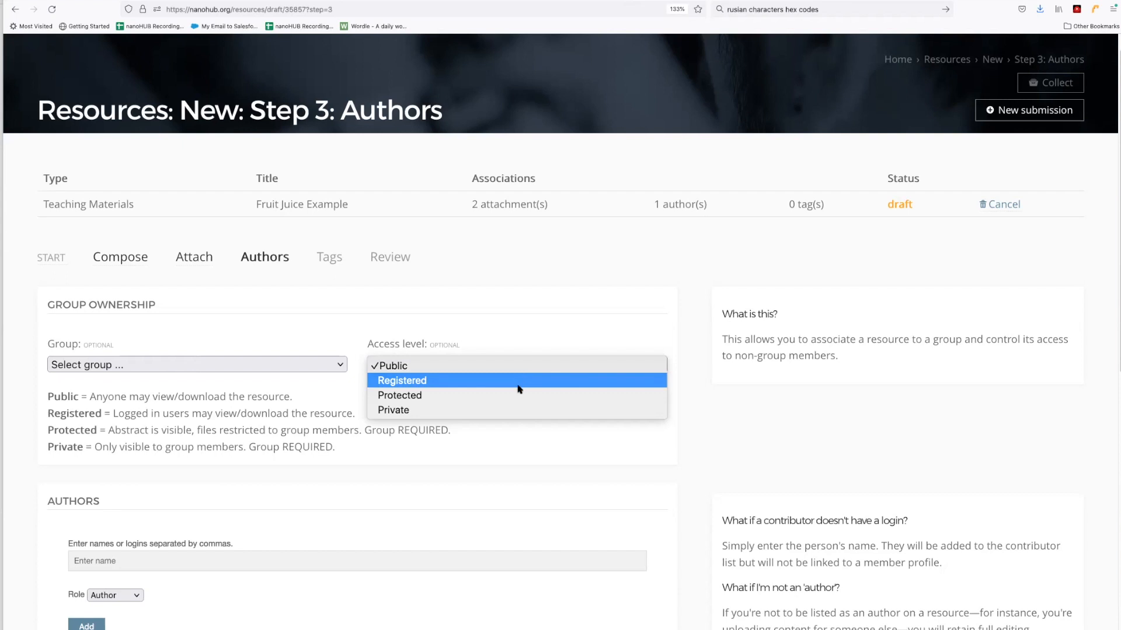
left_click(541, 325)
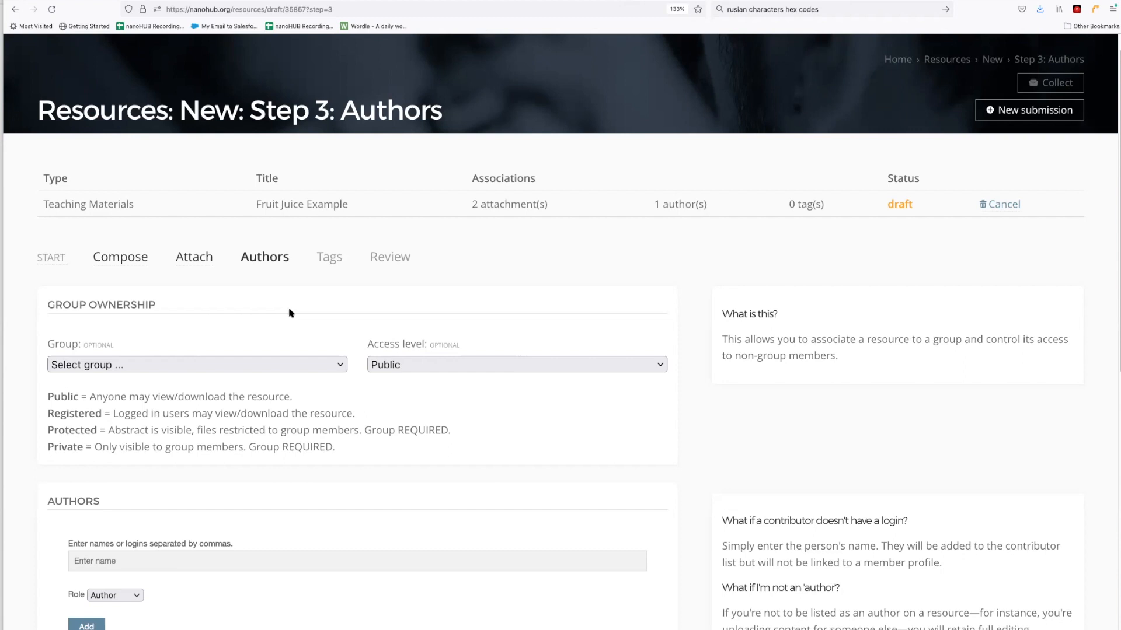
Assign the contribution to the Chemistry Instructors group.
left_click(331, 366)
scroll(193, 320, "down", 4)
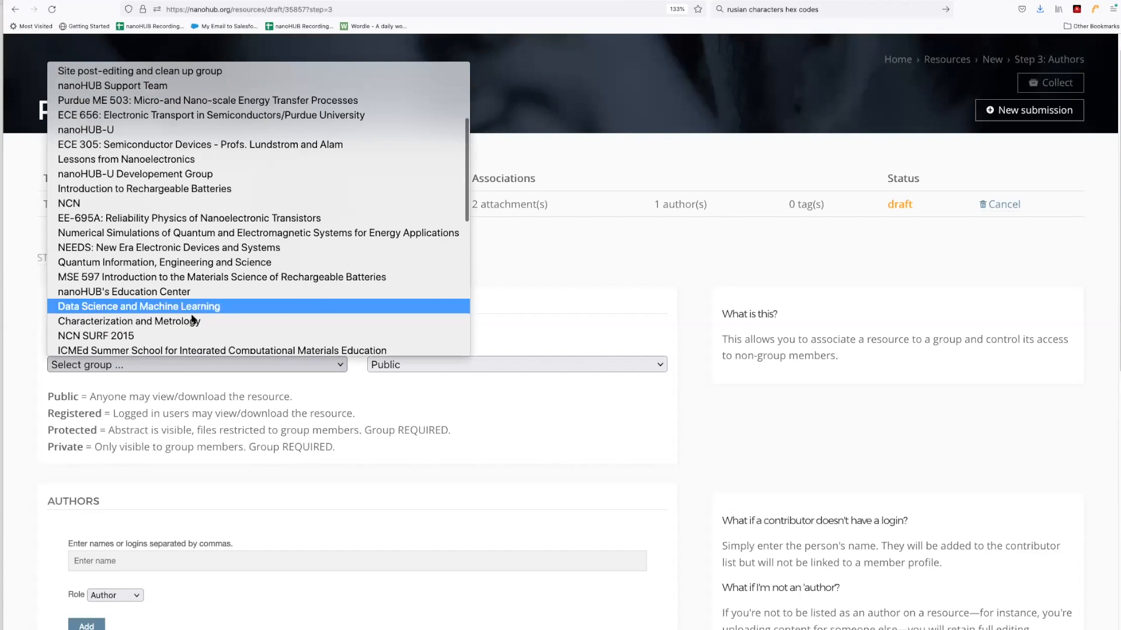
scroll(192, 320, "down", 6)
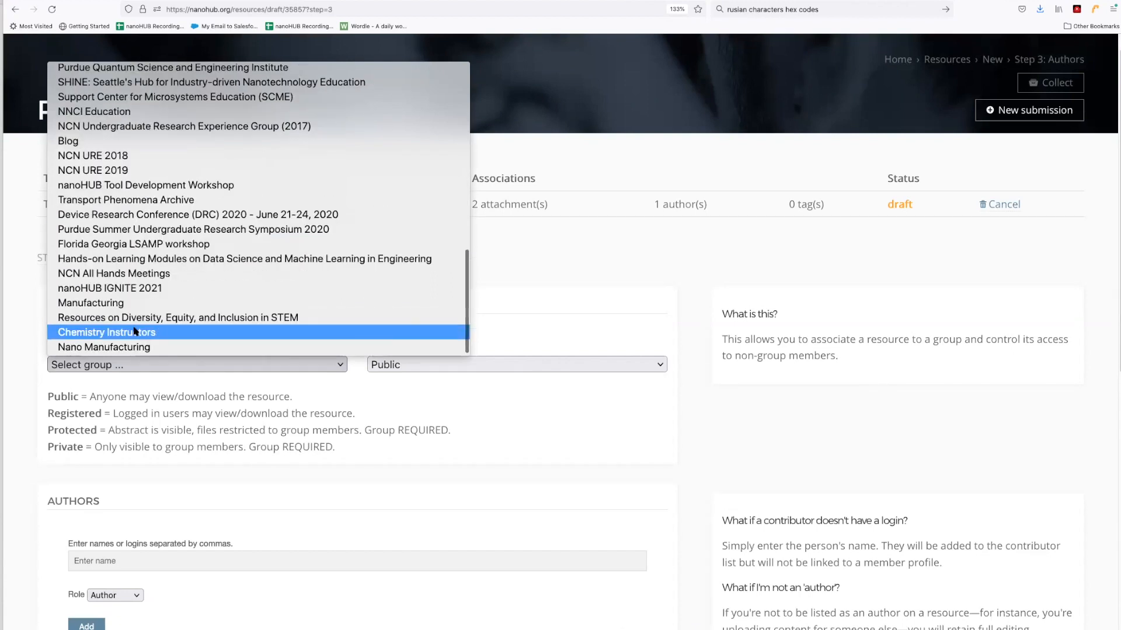
left_click(134, 332)
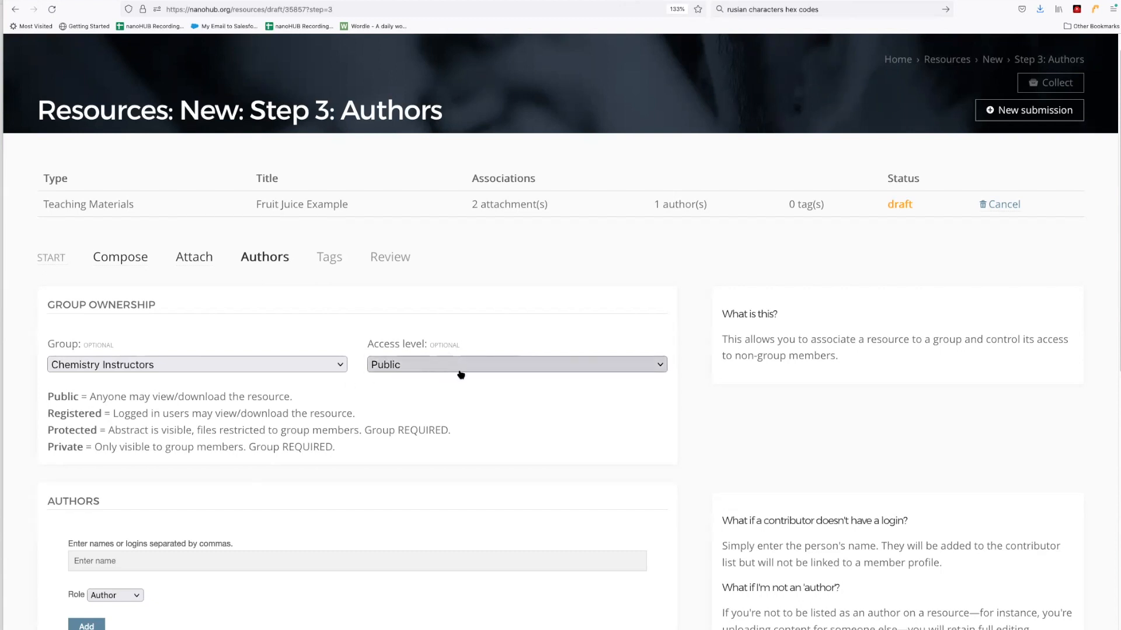
Review the role options offered for the author already listed and leave the role at Author.
scroll(459, 370, "down", 3)
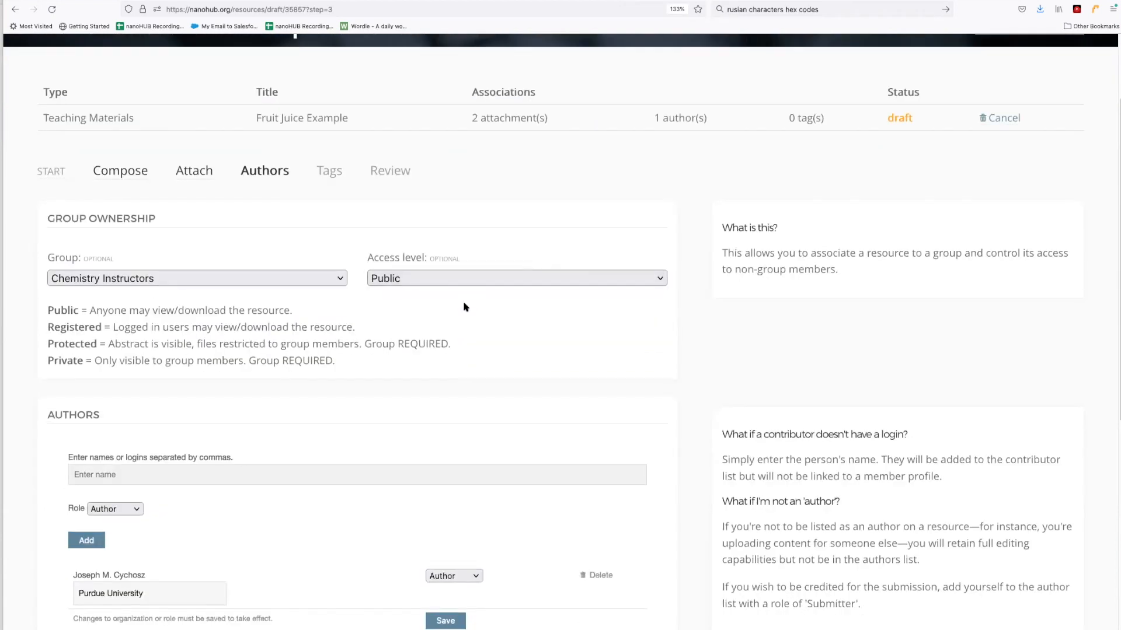
scroll(464, 306, "down", 3)
scroll(399, 325, "down", 1)
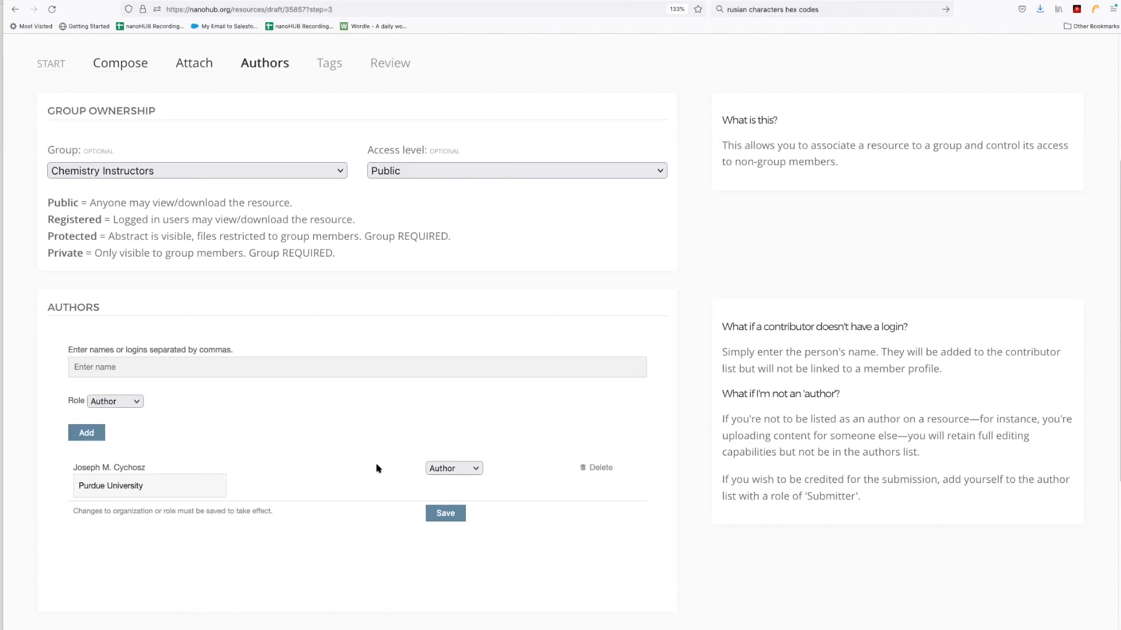
left_click(476, 471)
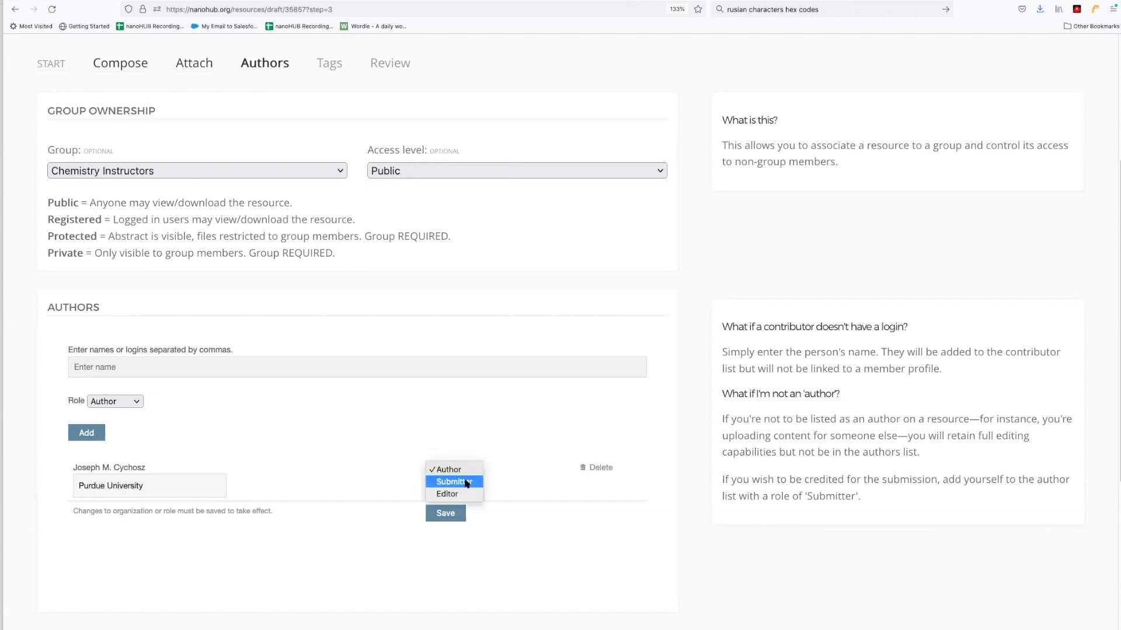
left_click(482, 440)
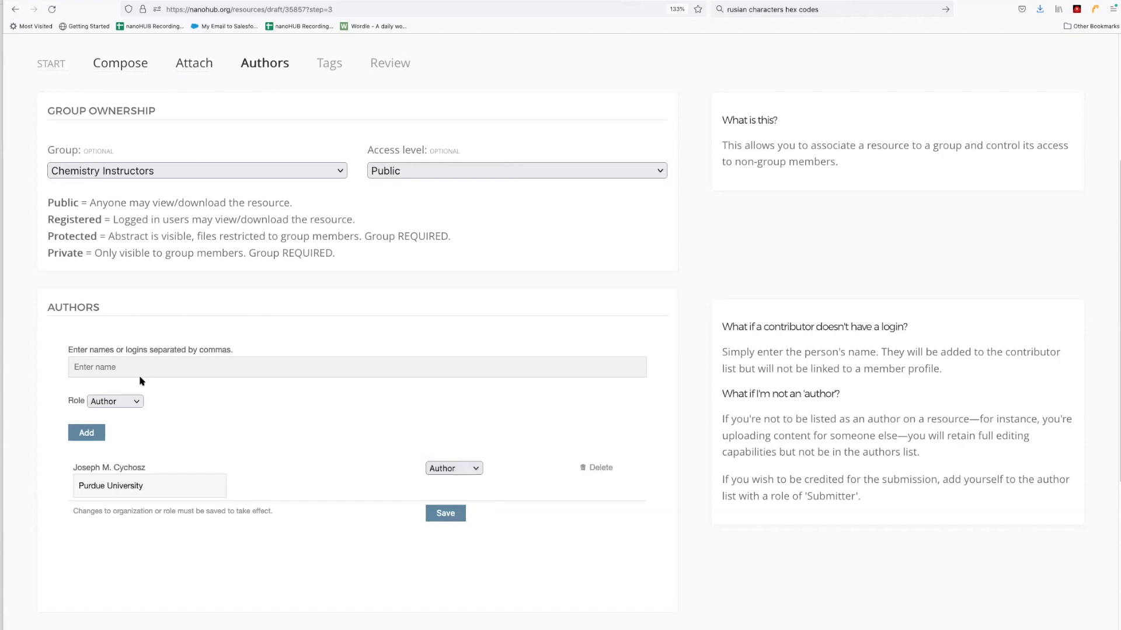
Find the second contributor by name, choose the match from Purdue University, and add them to the authors list as Author.
left_click(107, 366)
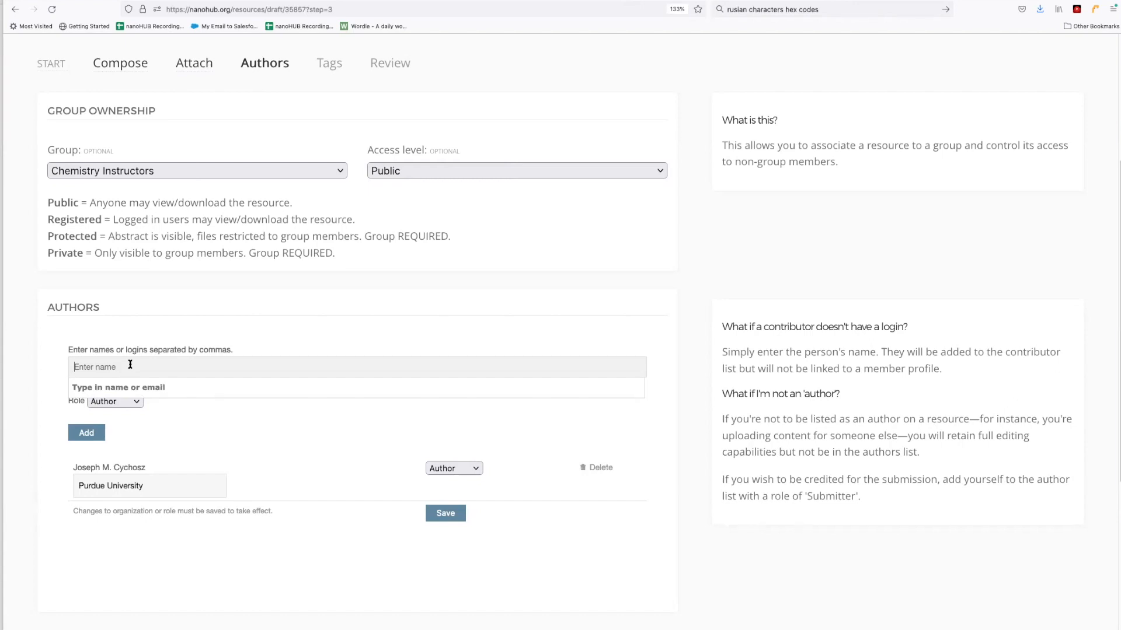
type("Tanya fa")
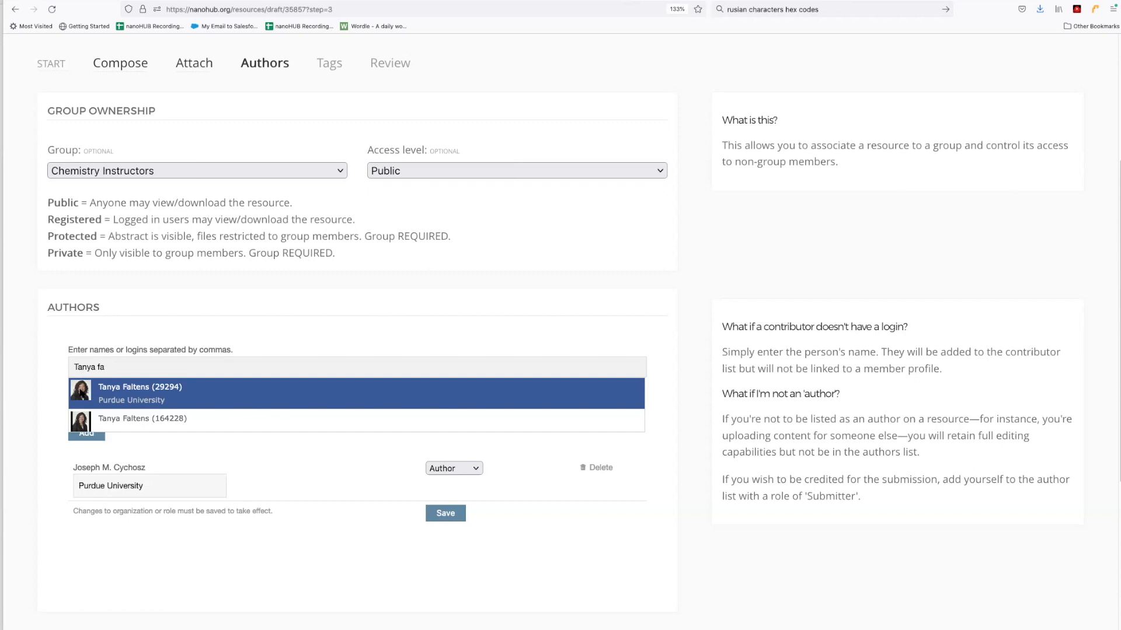
left_click(83, 392)
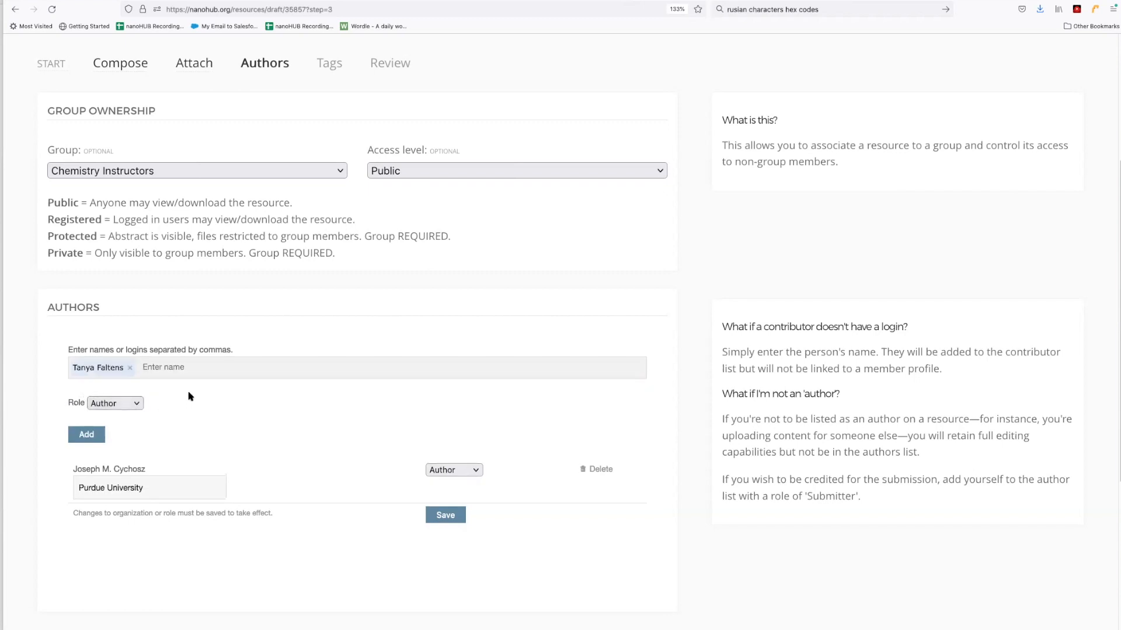
left_click(87, 435)
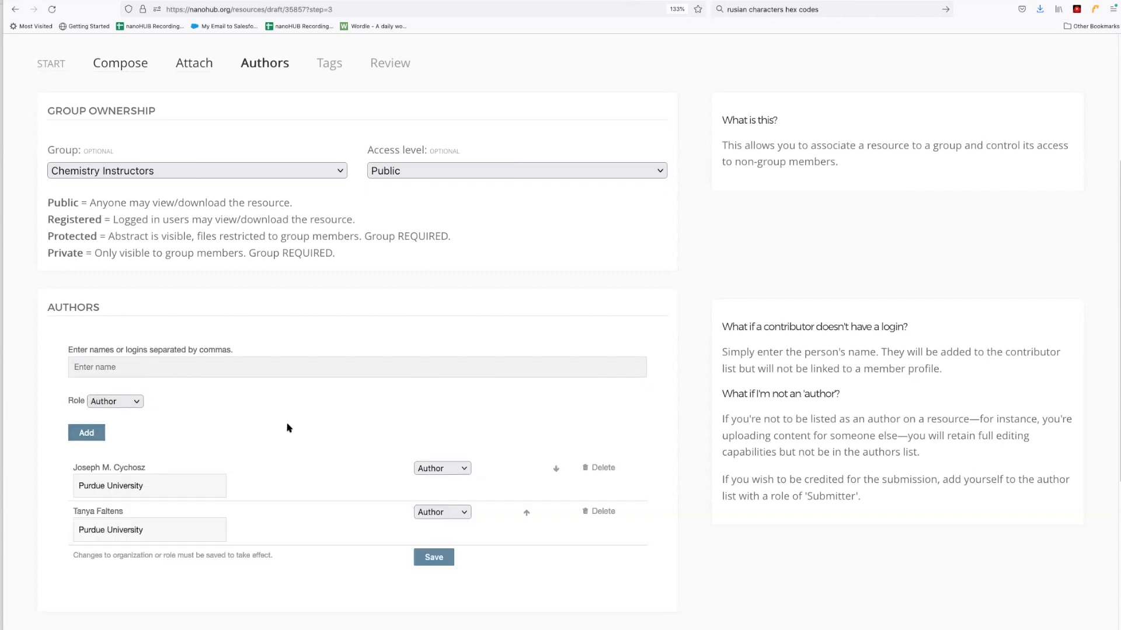
Replace the second author's organization with "Network for Computational Nanotechnology, Purdue Universiyt, West Lafayette, IN" and save it.
left_click(79, 493)
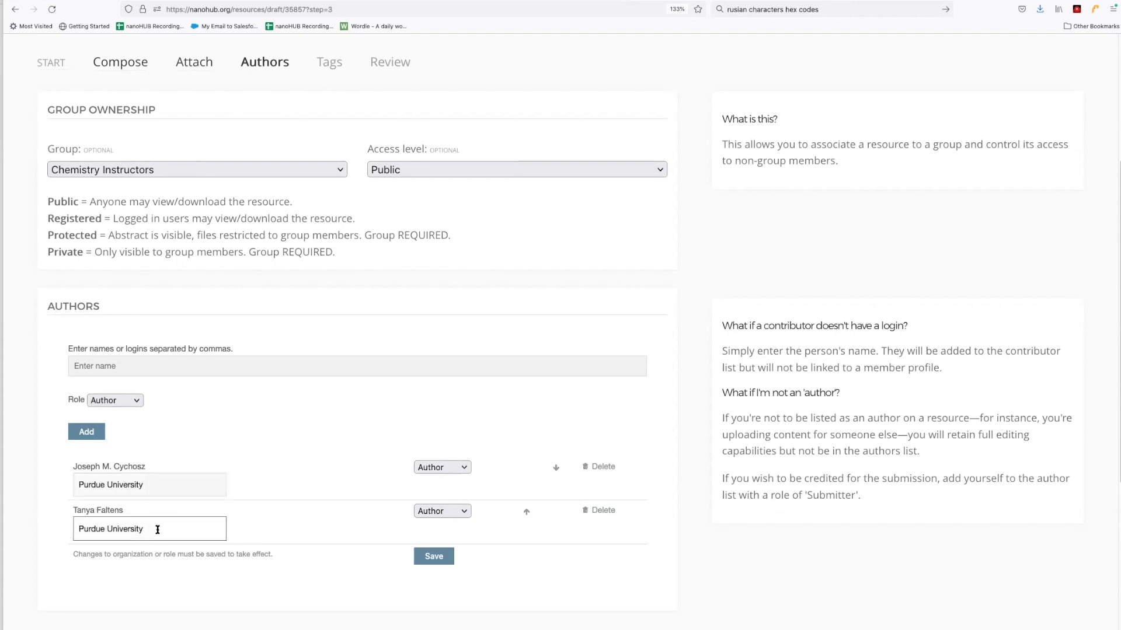
triple_click(129, 527)
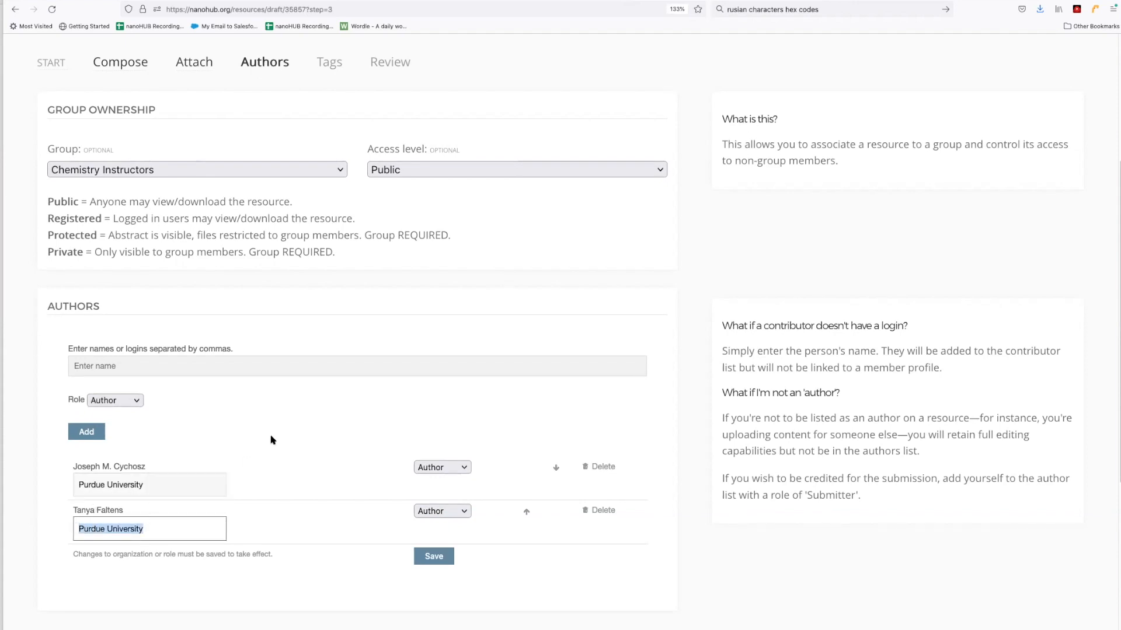
scroll(270, 442, "down", 1)
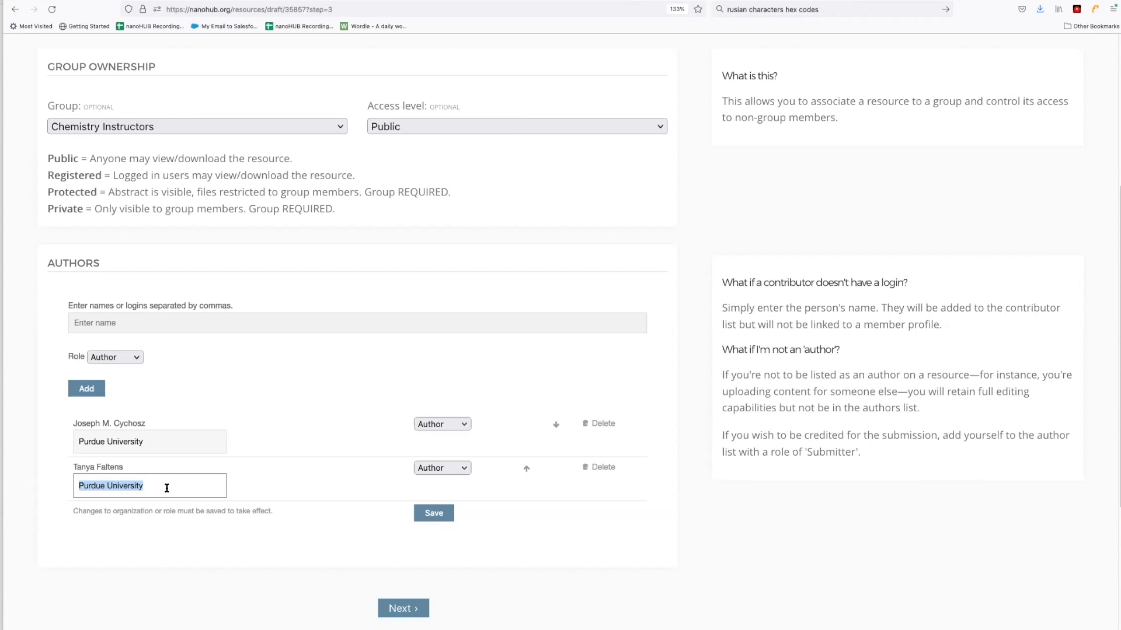
type("Network for Comuti")
key("BackSpace")
key("BackSpace")
type("putation")
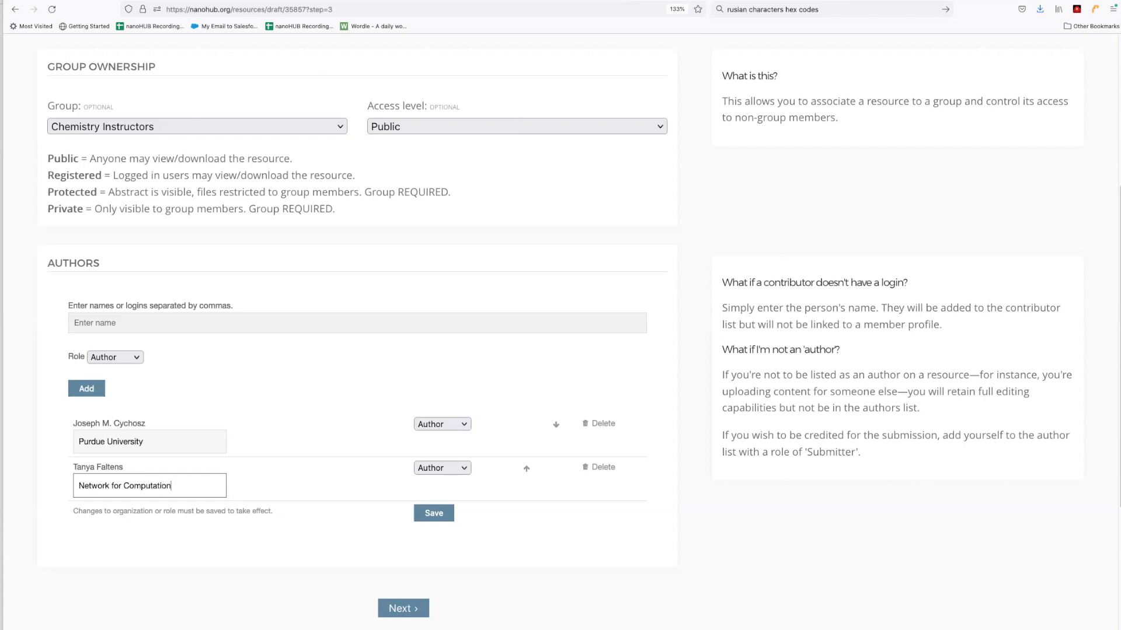
type("al Nanotechnology, Pur")
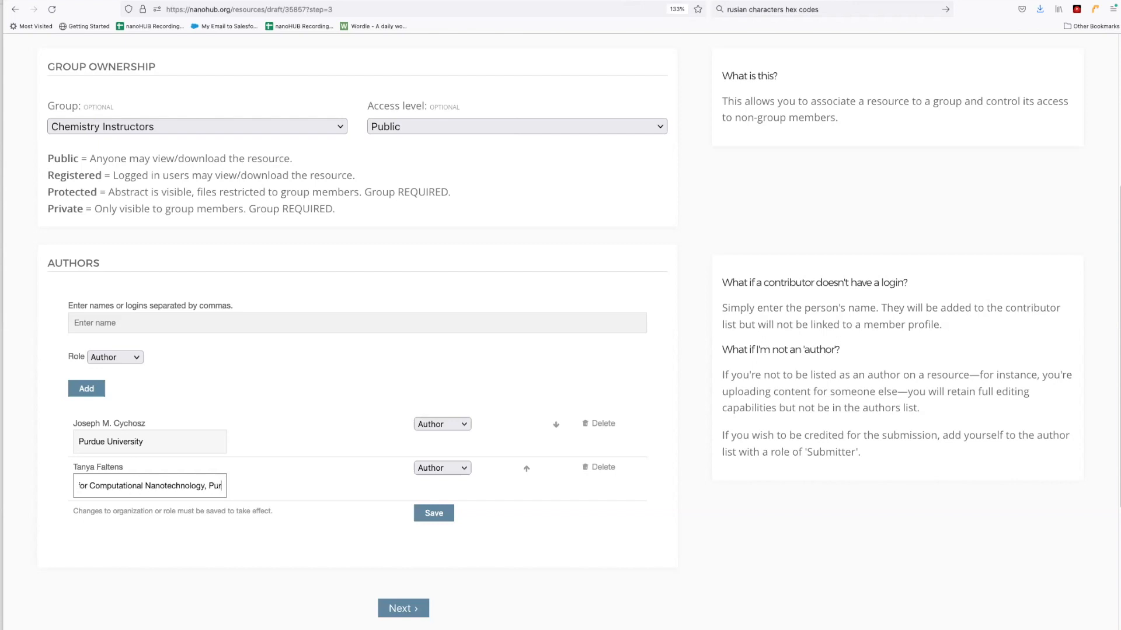
type("due Universiyt, West Lafayett")
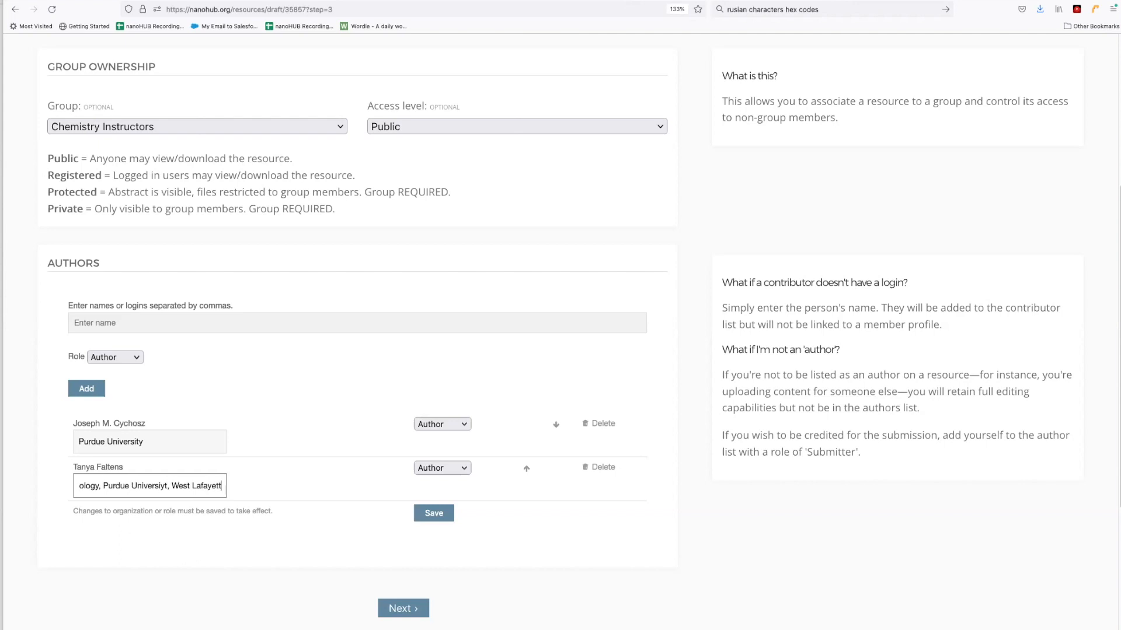
type("e, IN")
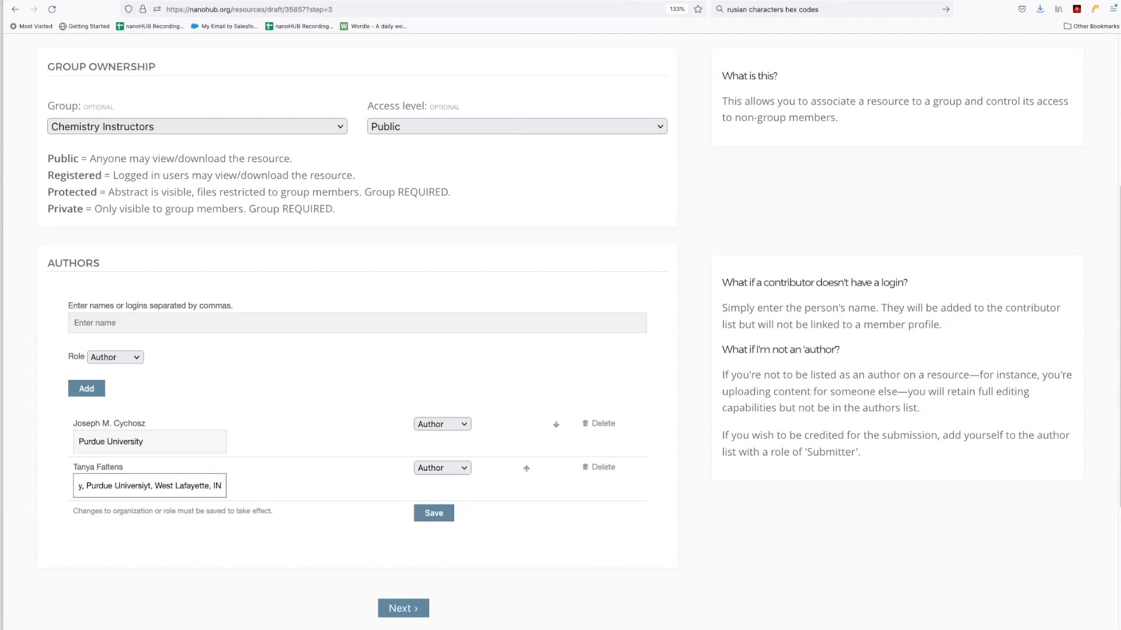
left_click(284, 519)
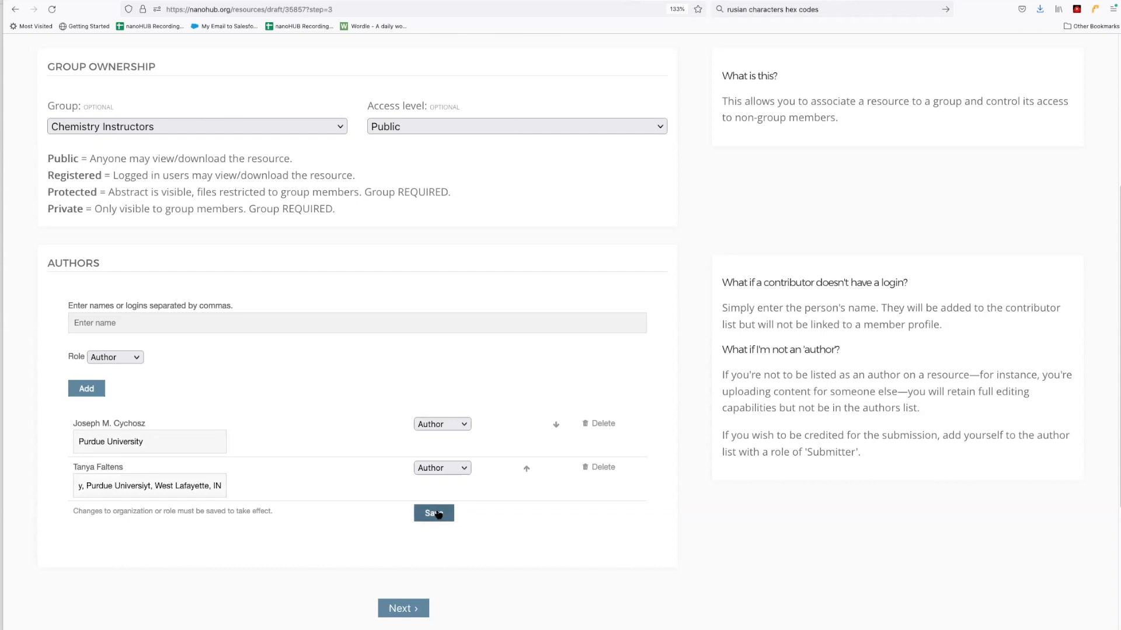
left_click(438, 513)
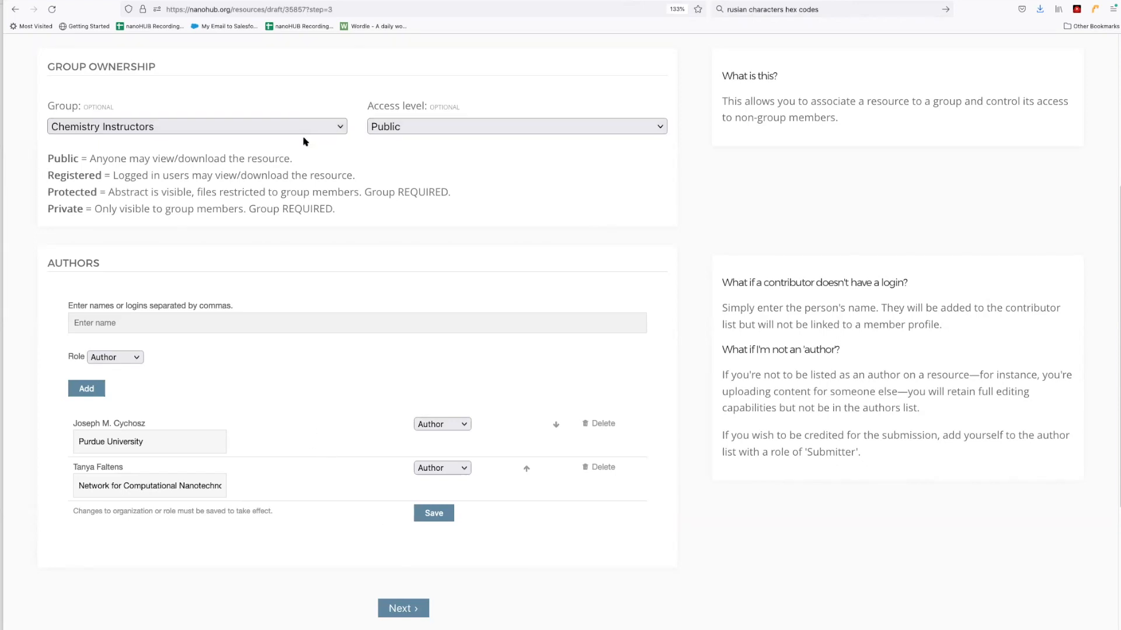
Proceed to the Tags stage and assign the existing tags Physics, chemistry, graphene and quantum dots.
left_click(412, 609)
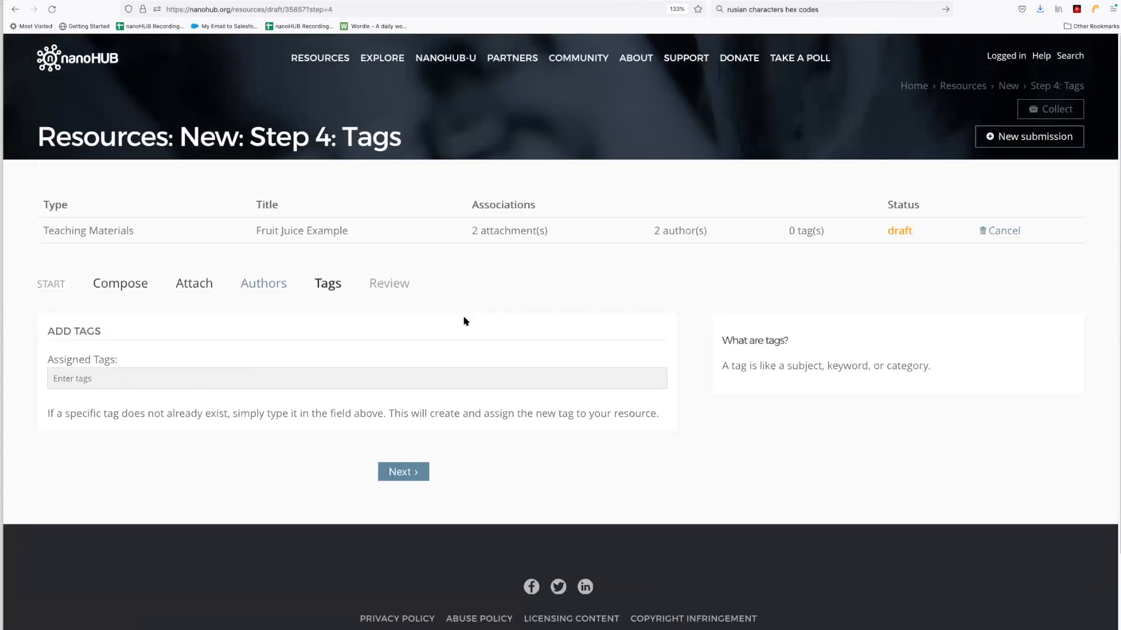
left_click(118, 381)
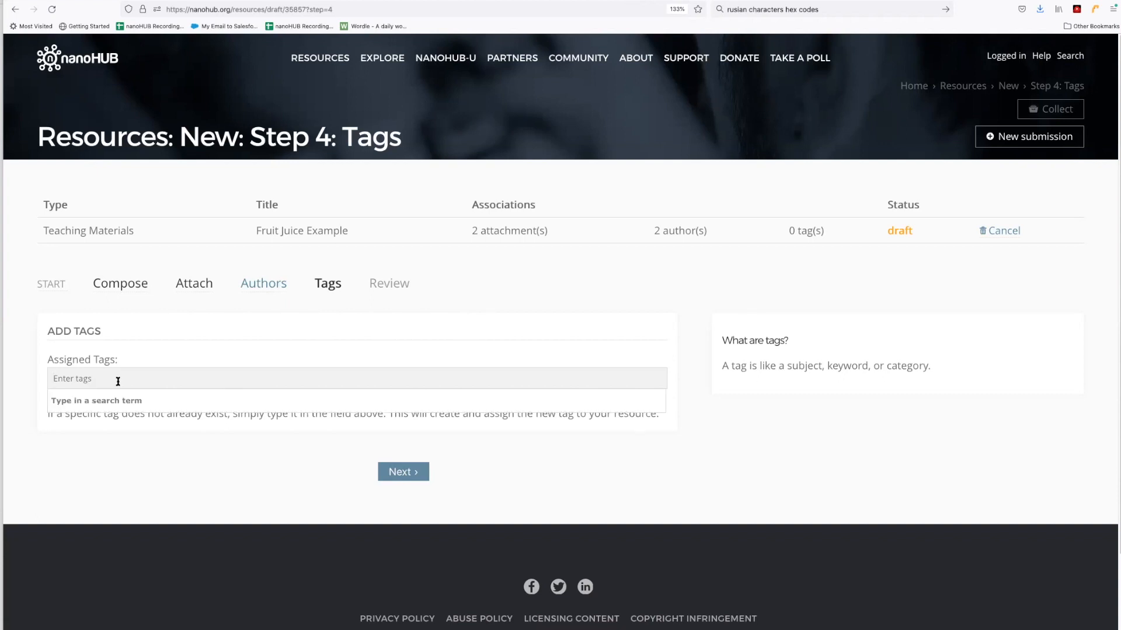
type("phy")
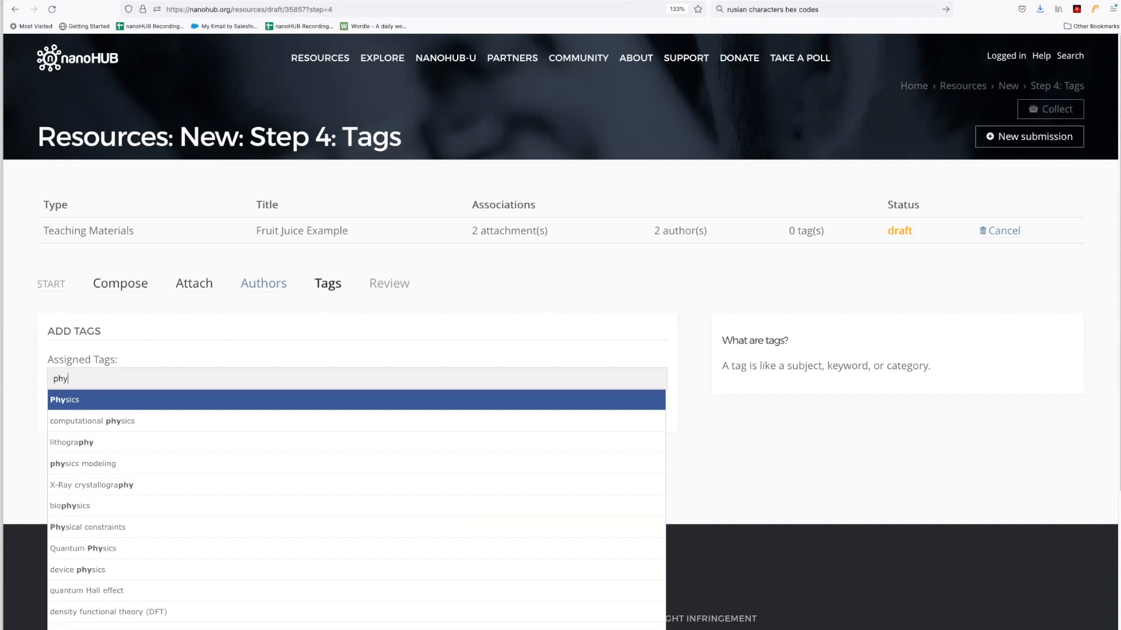
left_click(106, 399)
type("chemistry")
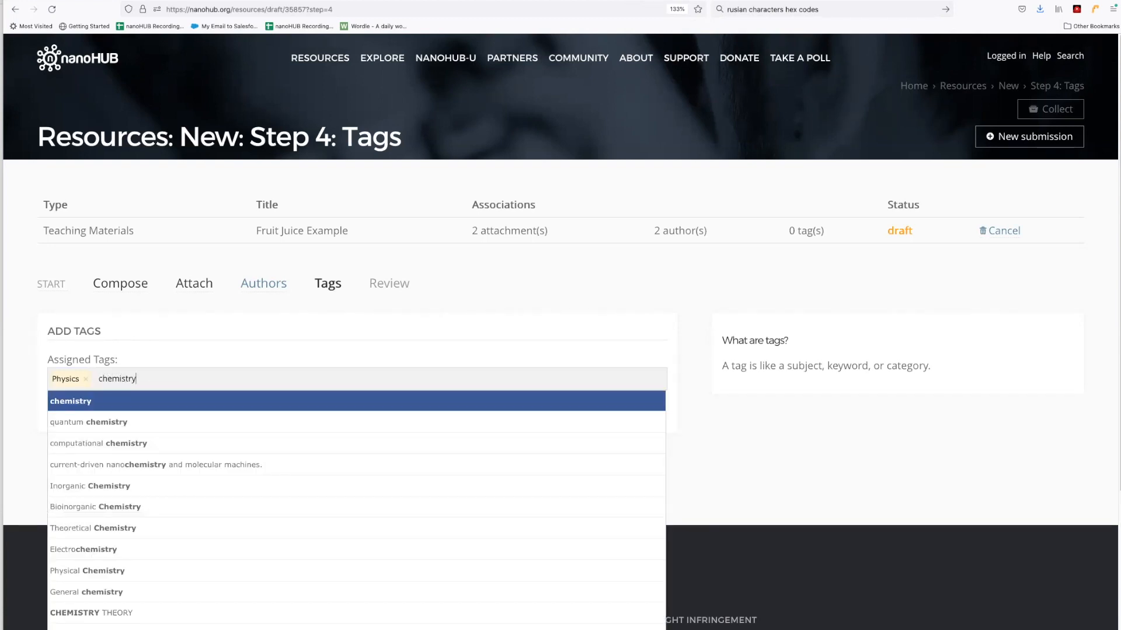
left_click(146, 399)
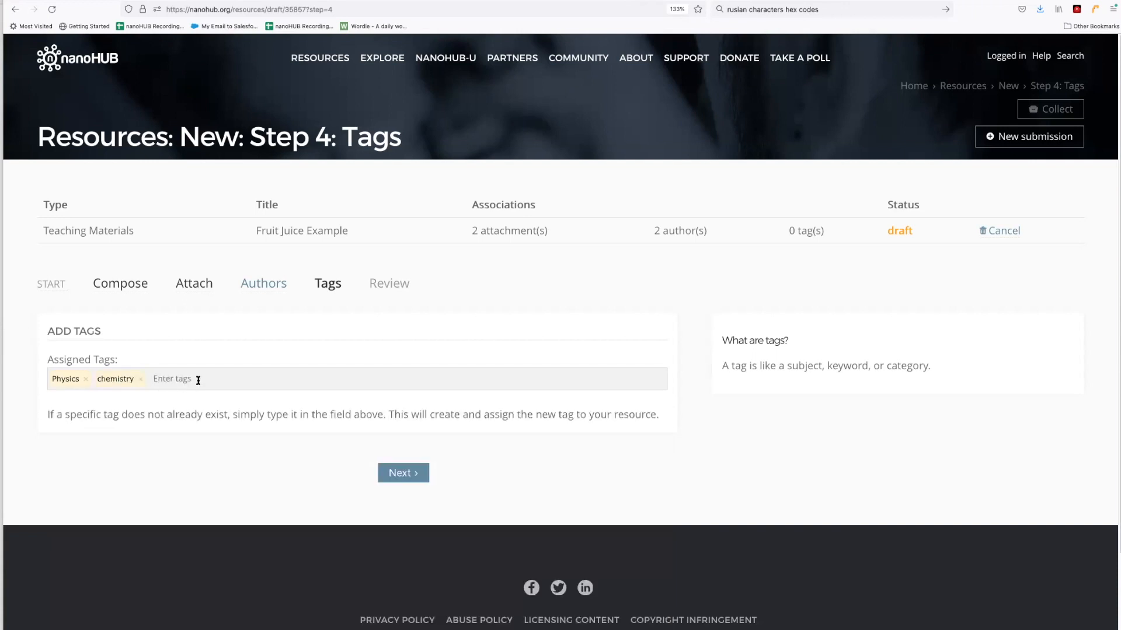
type("graphene")
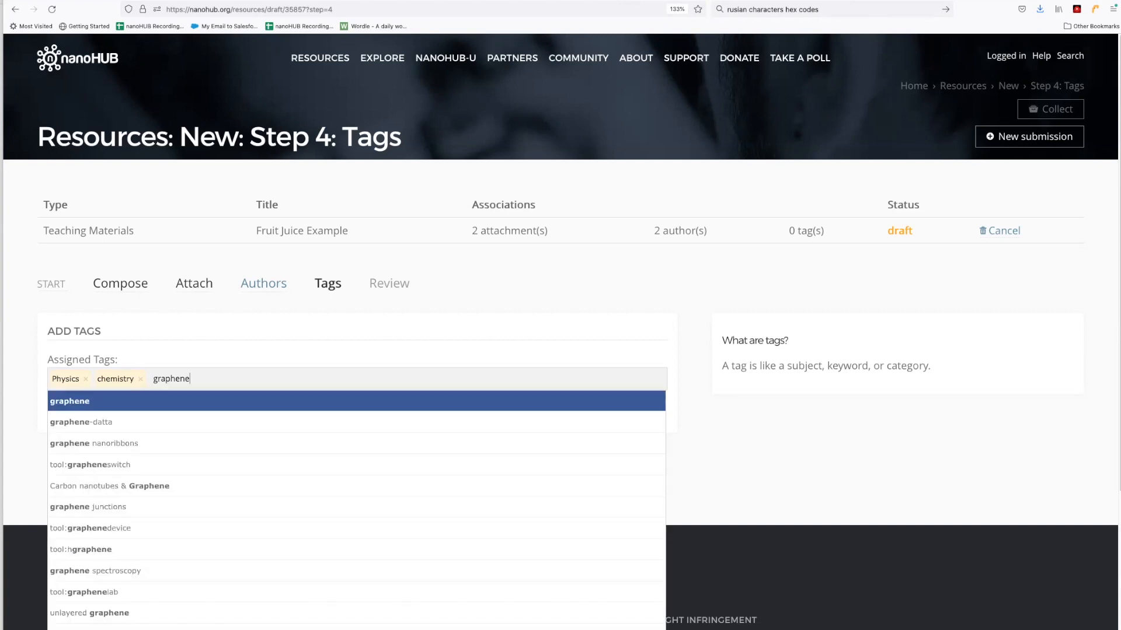
key("Return")
type("qu")
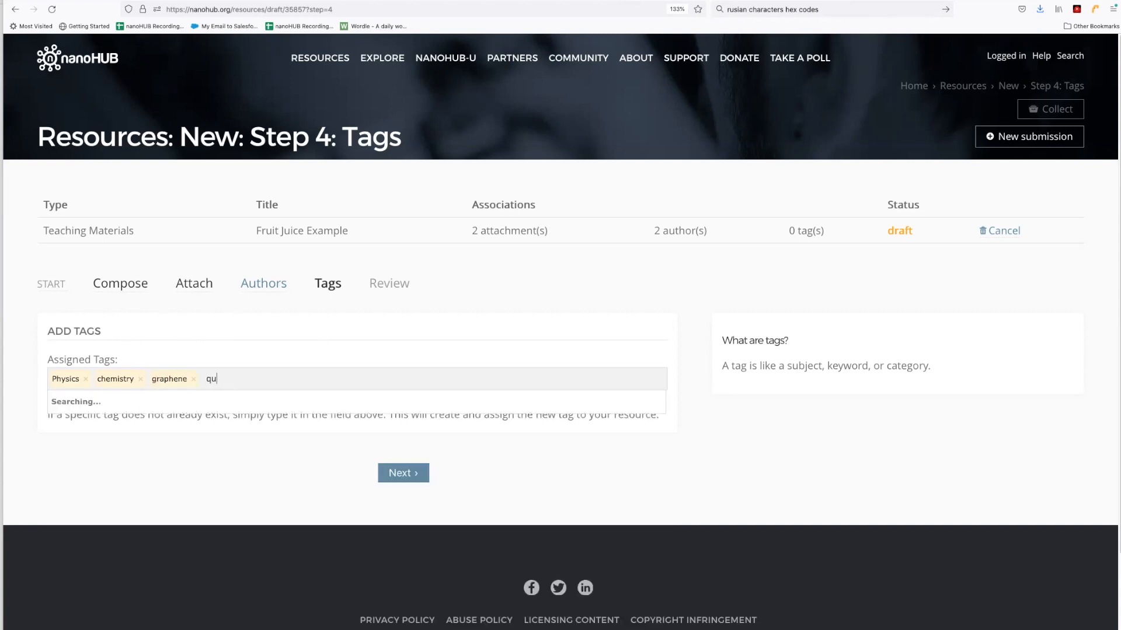
type("antum")
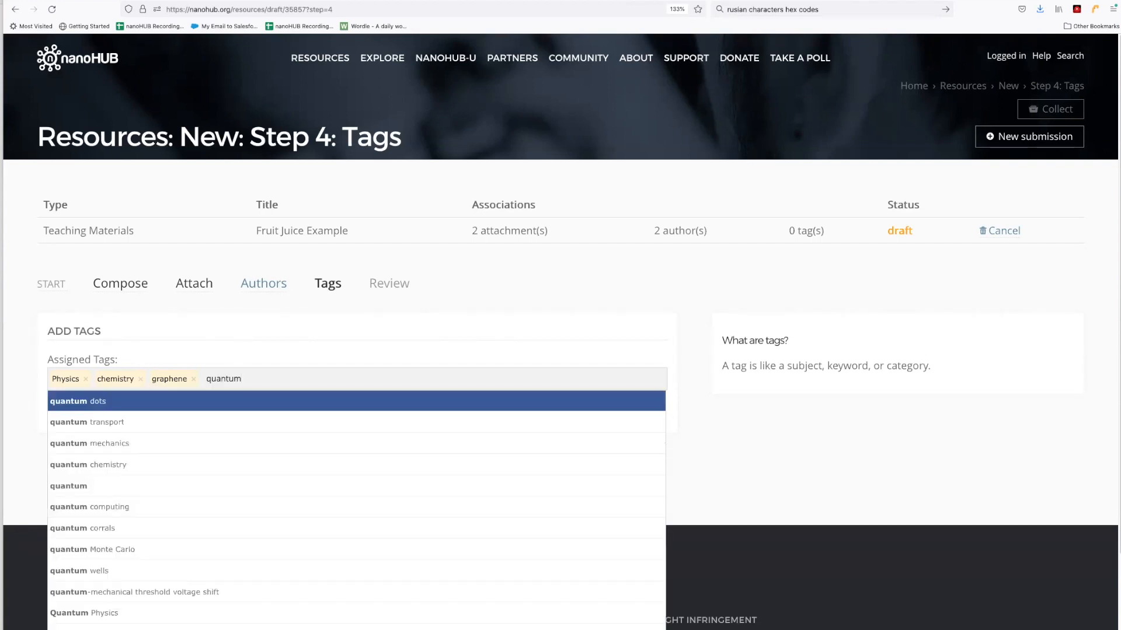
left_click(77, 403)
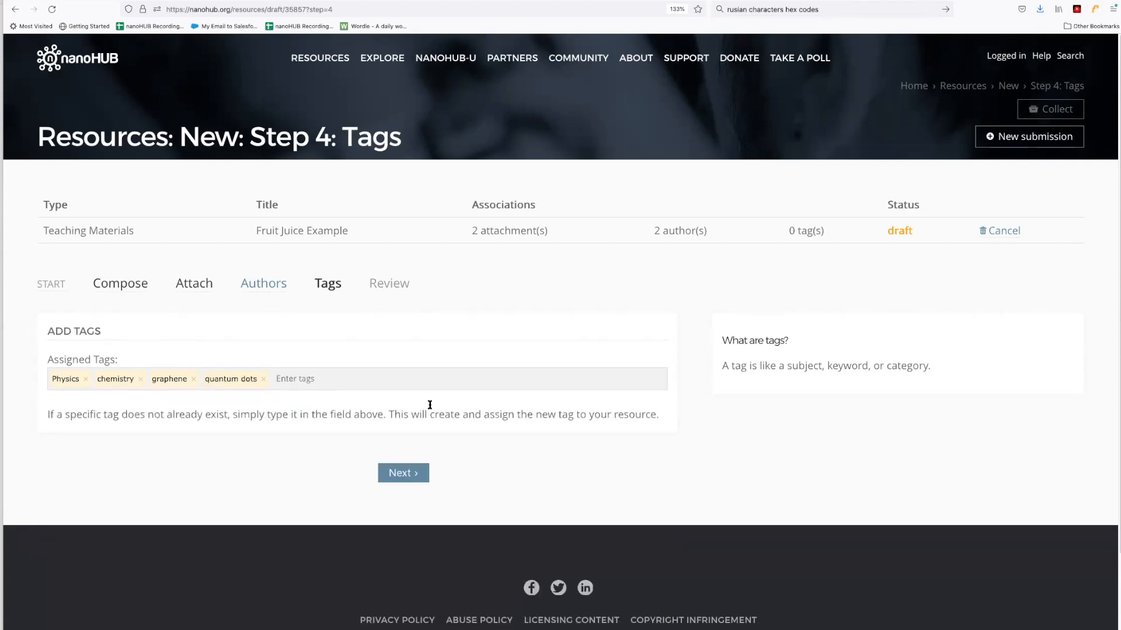
Add the tags "high school", "k12" and "undergraduate level" to the contribution and proceed to the Review stage.
left_click(367, 379)
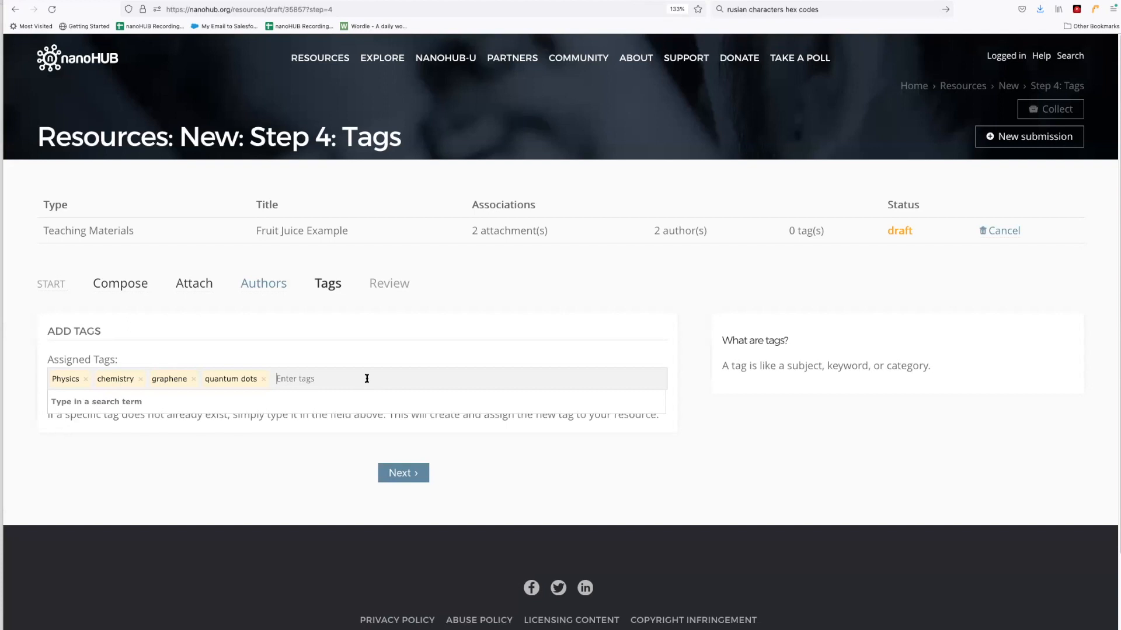
type("high school")
key("Return")
type("k")
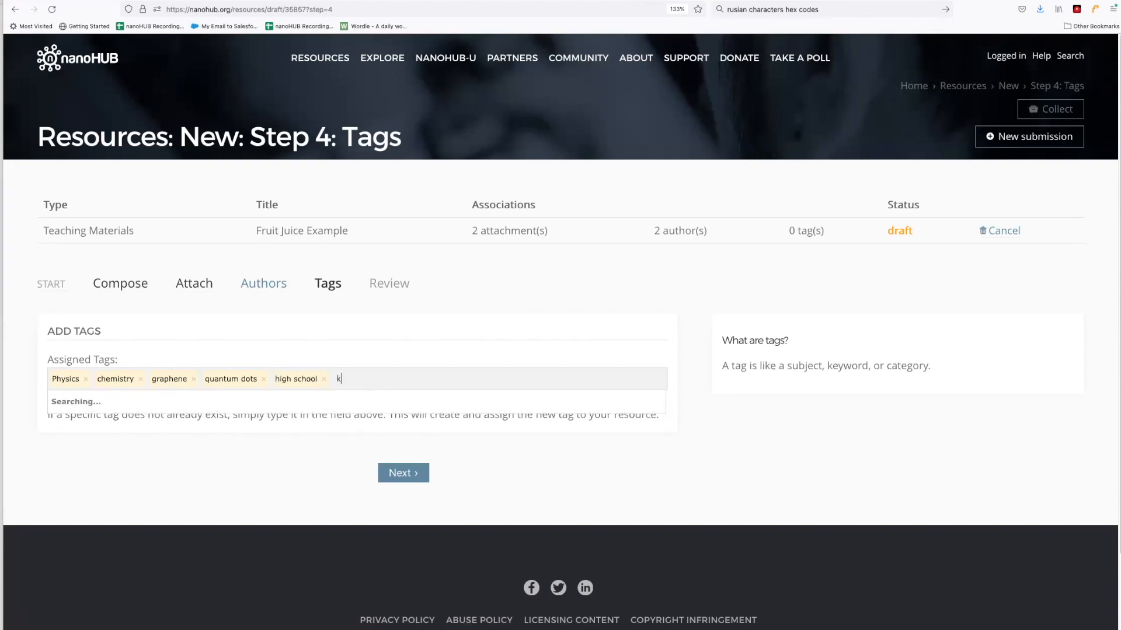
type("12")
key("Return")
type("u")
type("ne")
type("dergr")
type("ad")
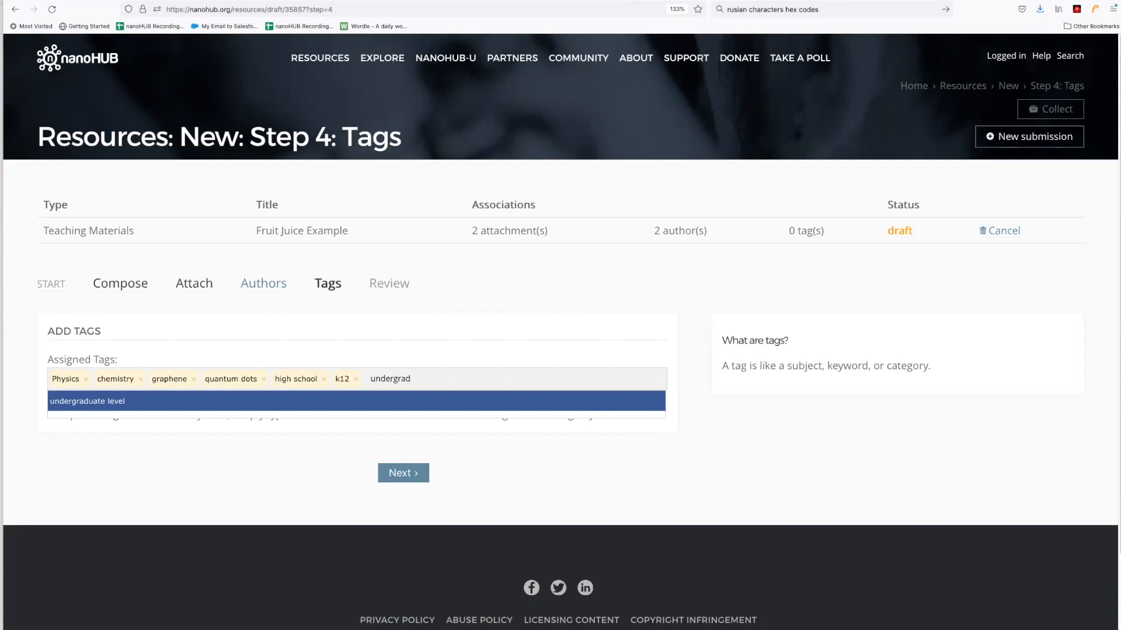
left_click(218, 407)
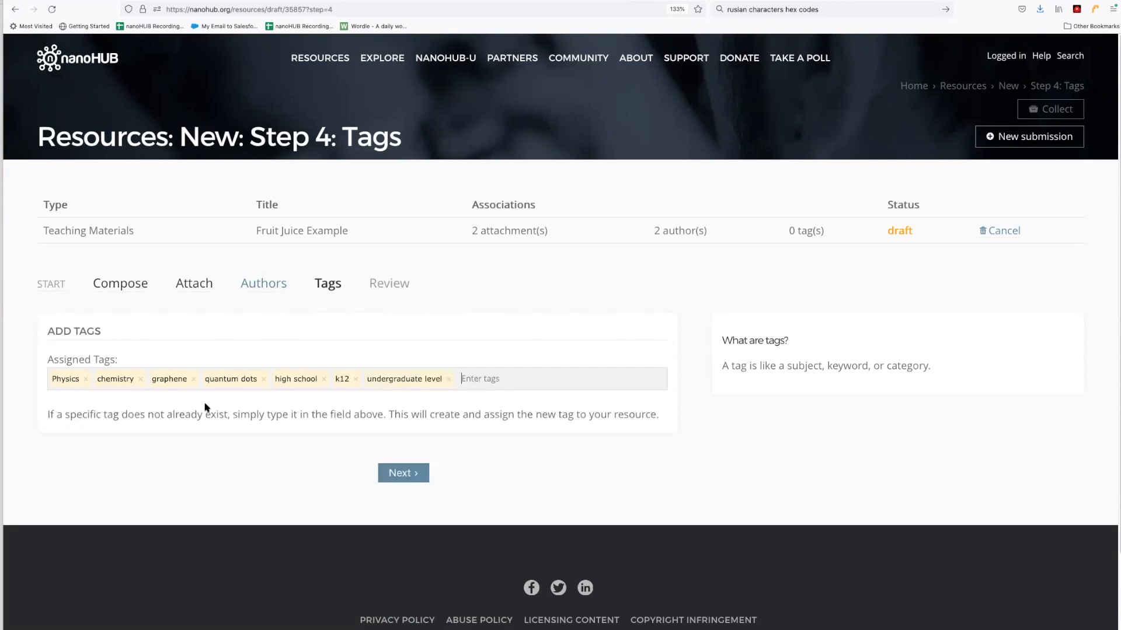
left_click(398, 475)
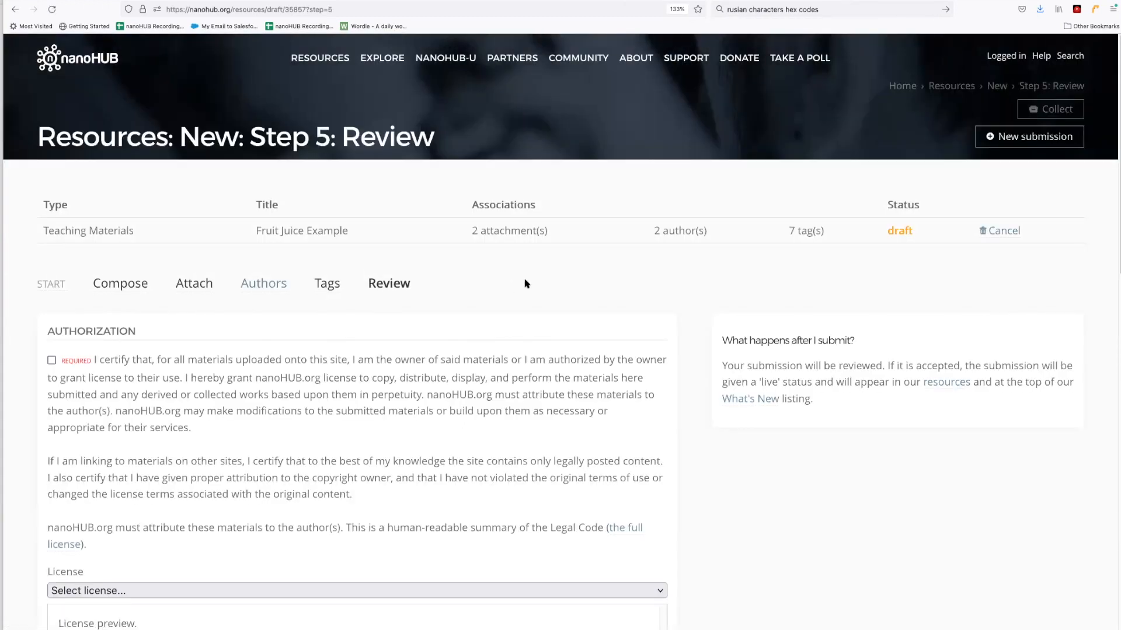
Certify the required authorization statement and choose General Performance Usage as the license.
scroll(525, 284, "down", 3)
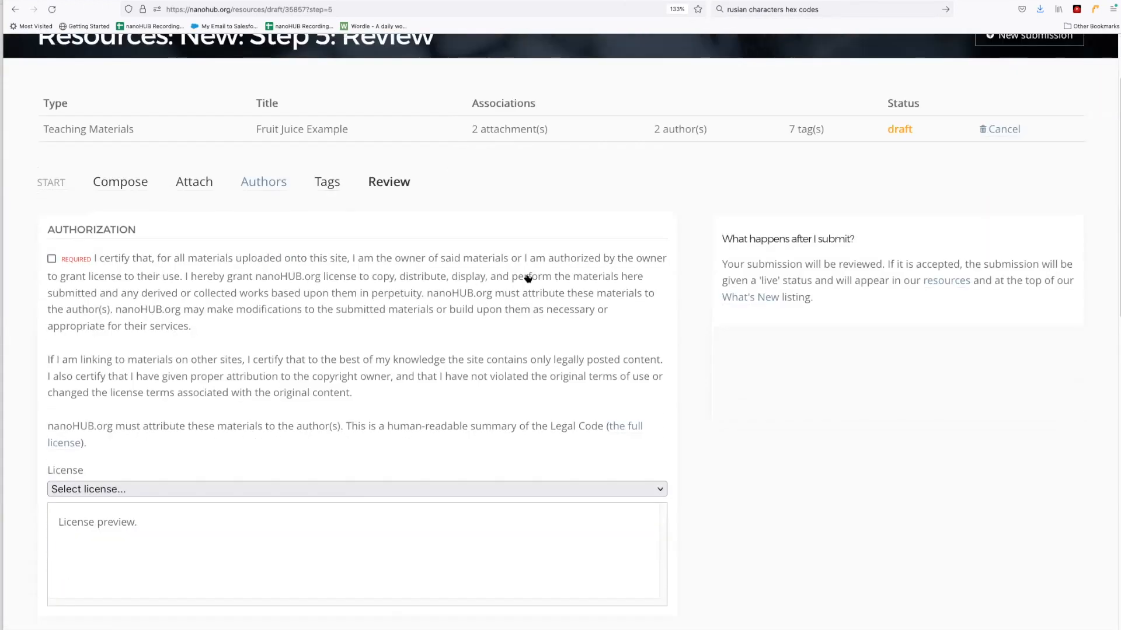
left_click(52, 259)
scroll(279, 409, "down", 2)
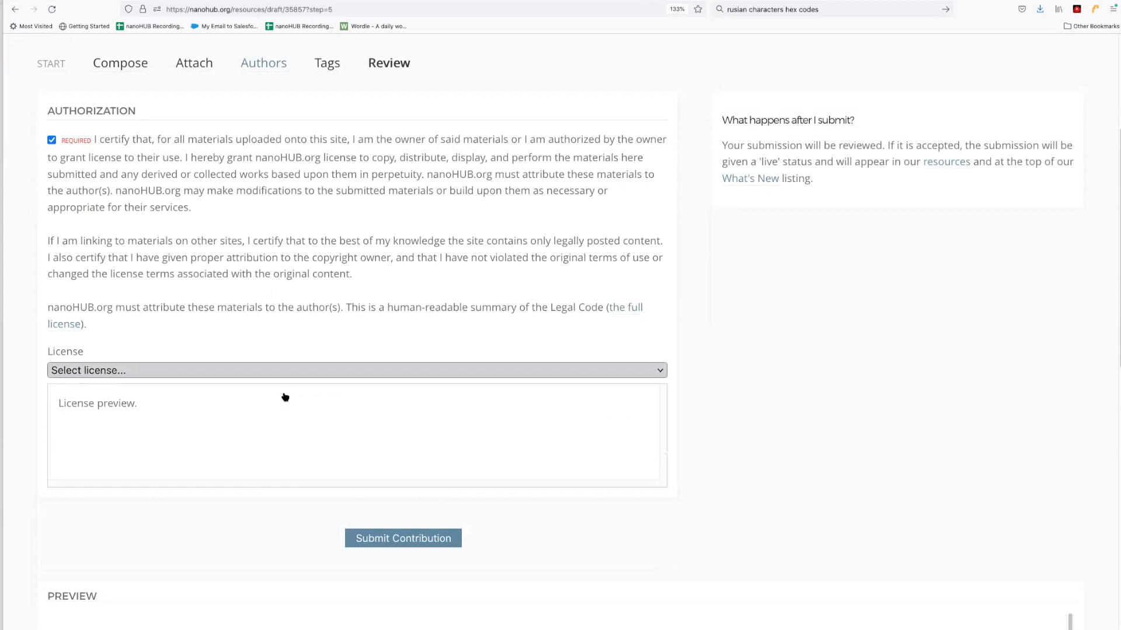
left_click(232, 372)
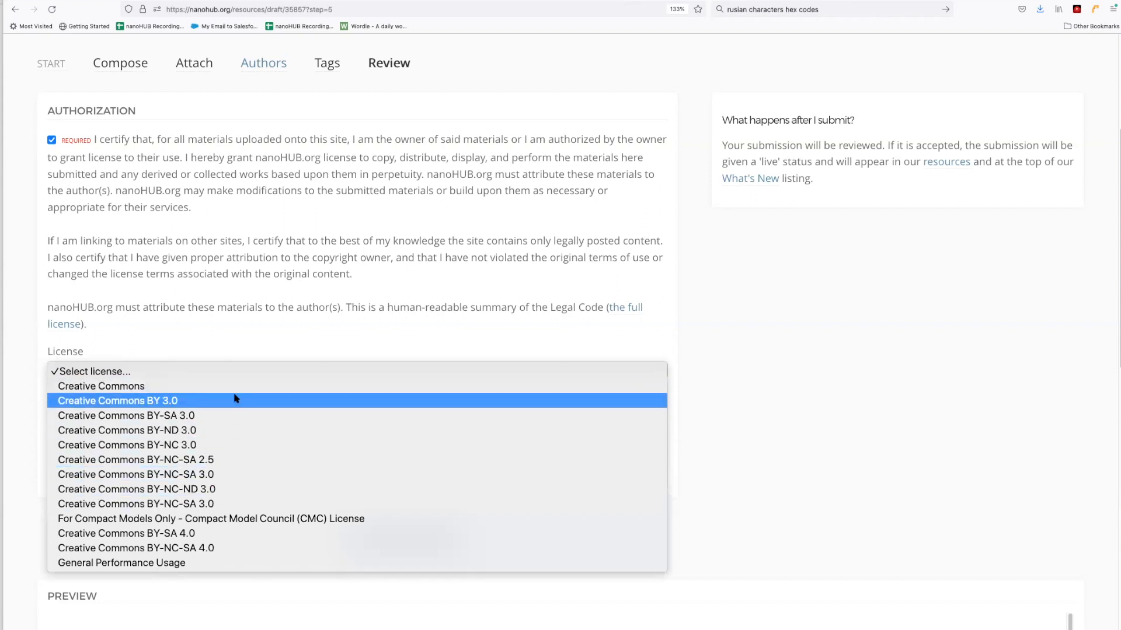
left_click(214, 569)
scroll(235, 458, "down", 1)
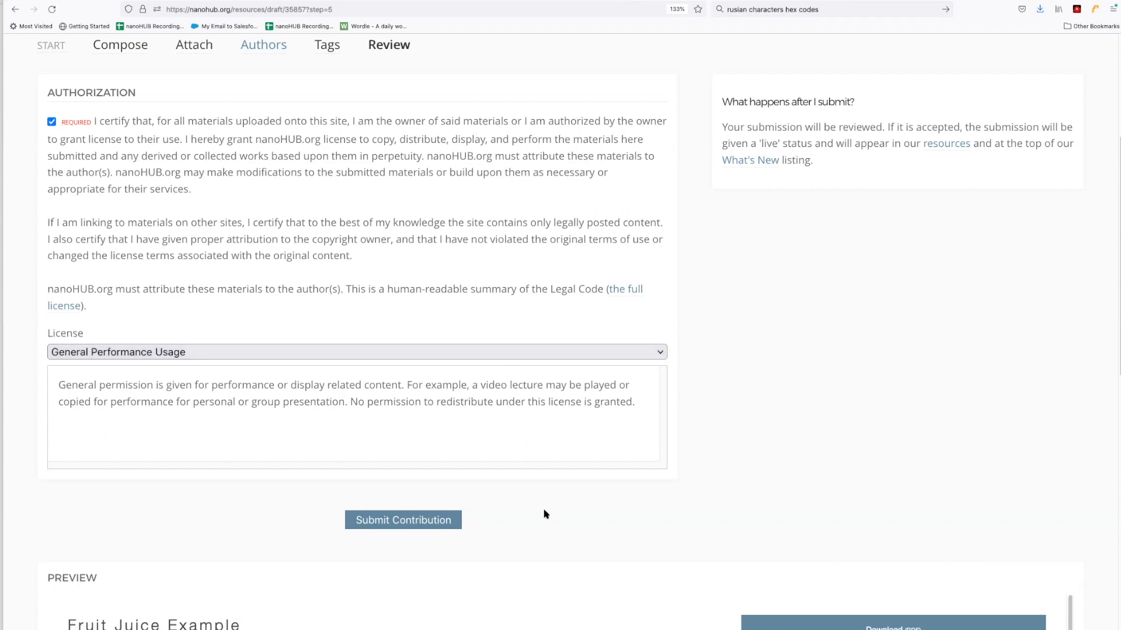
Submit the Fruit Juice Example contribution for review.
scroll(546, 509, "down", 1)
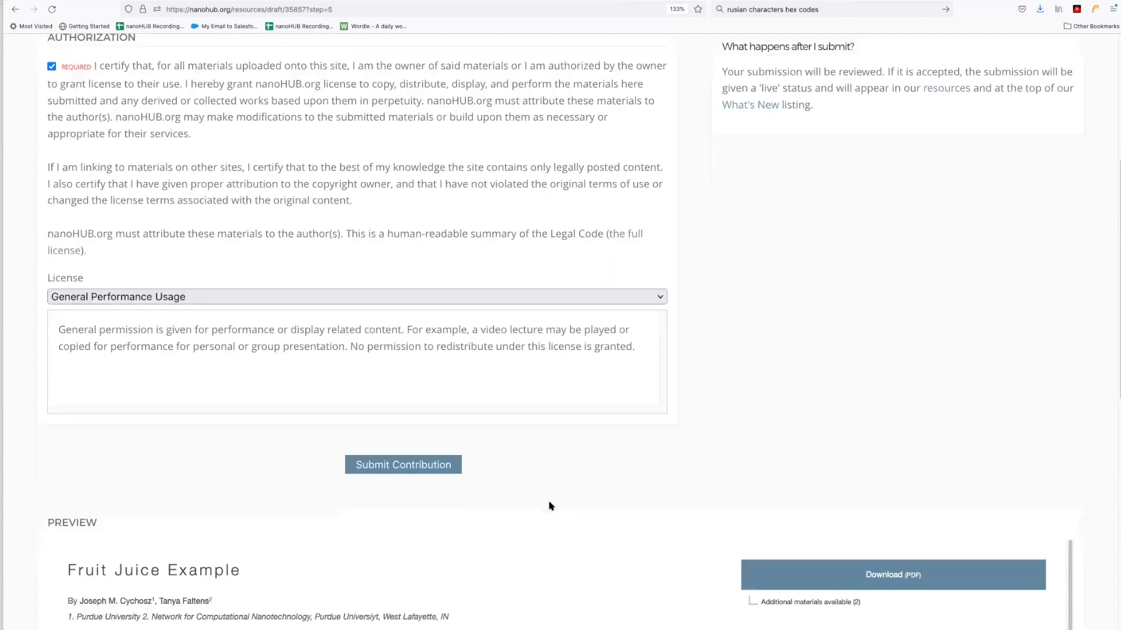
left_click(426, 467)
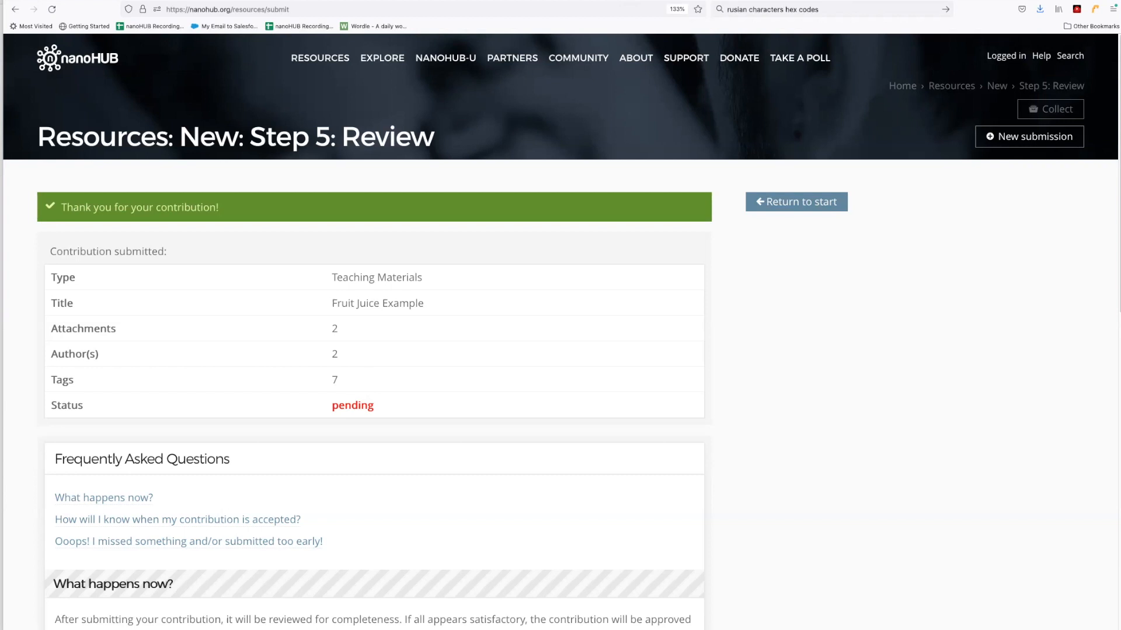
Switch to the "test" draft's Attach stage and, in Finder, examine the SEM_Image_Segmentation-bundle folder, its SEM_Example Images subfolder and SEM_Example Images.zip.
left_click(786, 1)
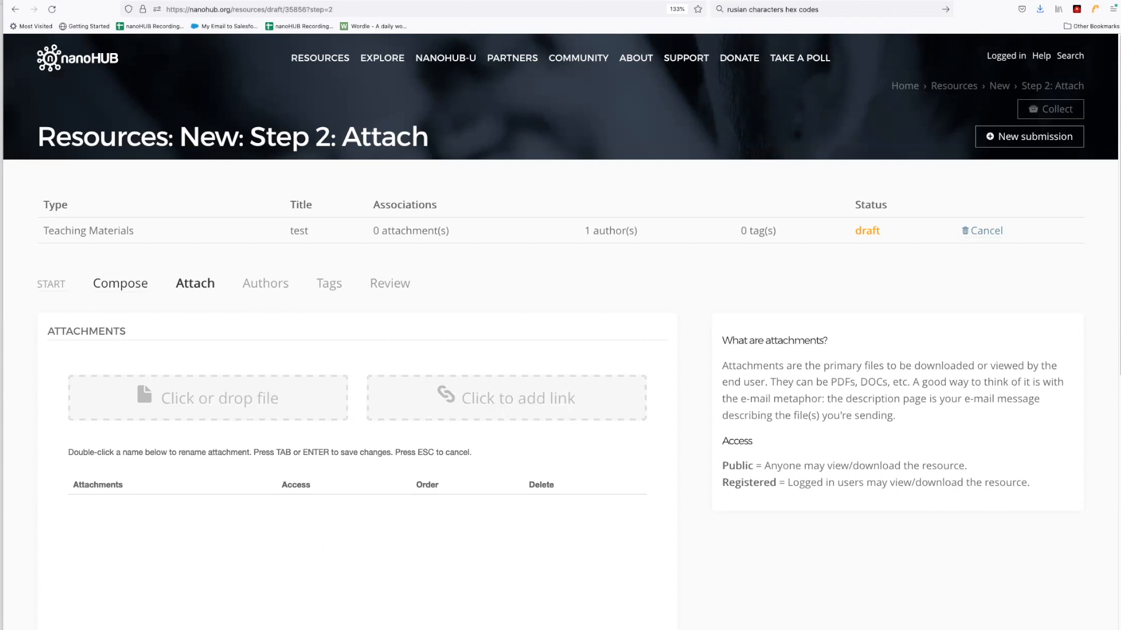
key("super+Tab")
left_click(775, 53)
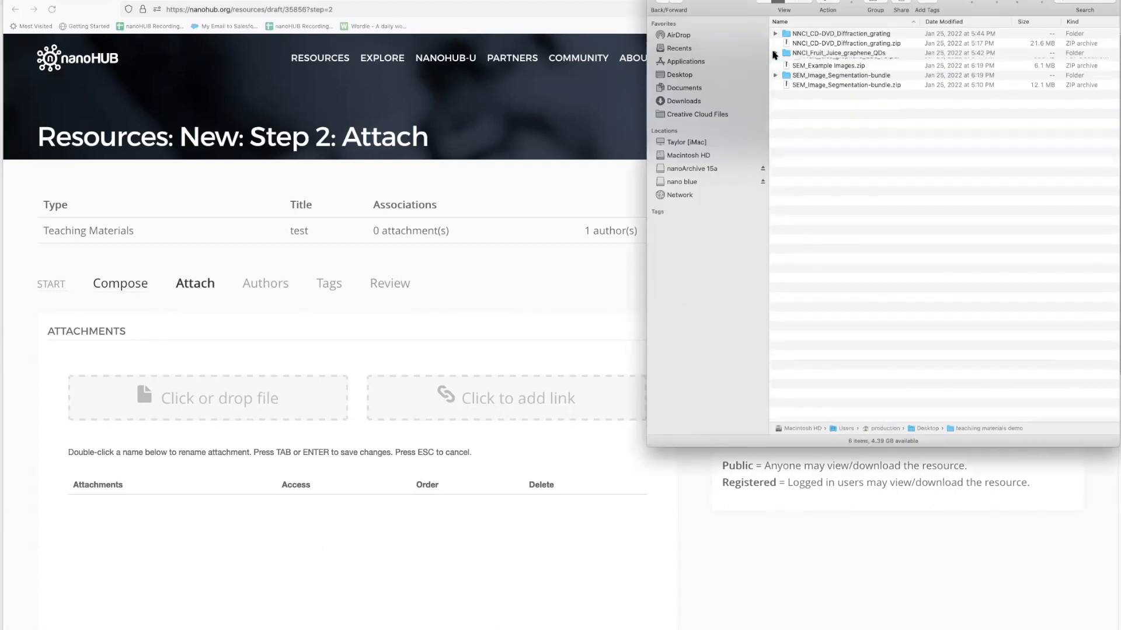
left_click(775, 72)
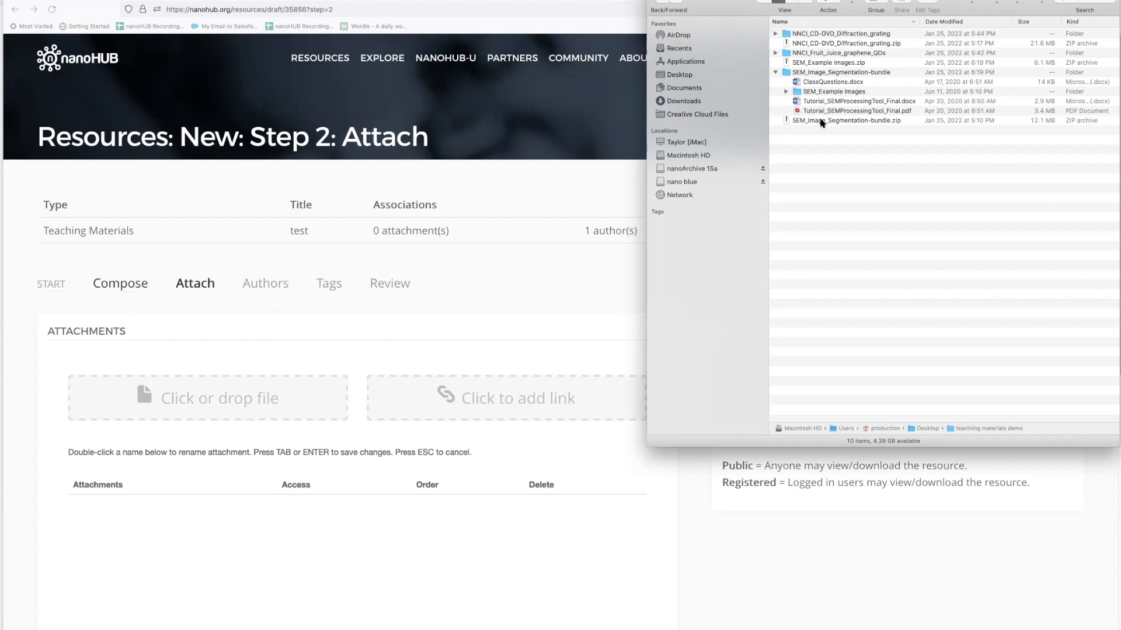
left_click(786, 91)
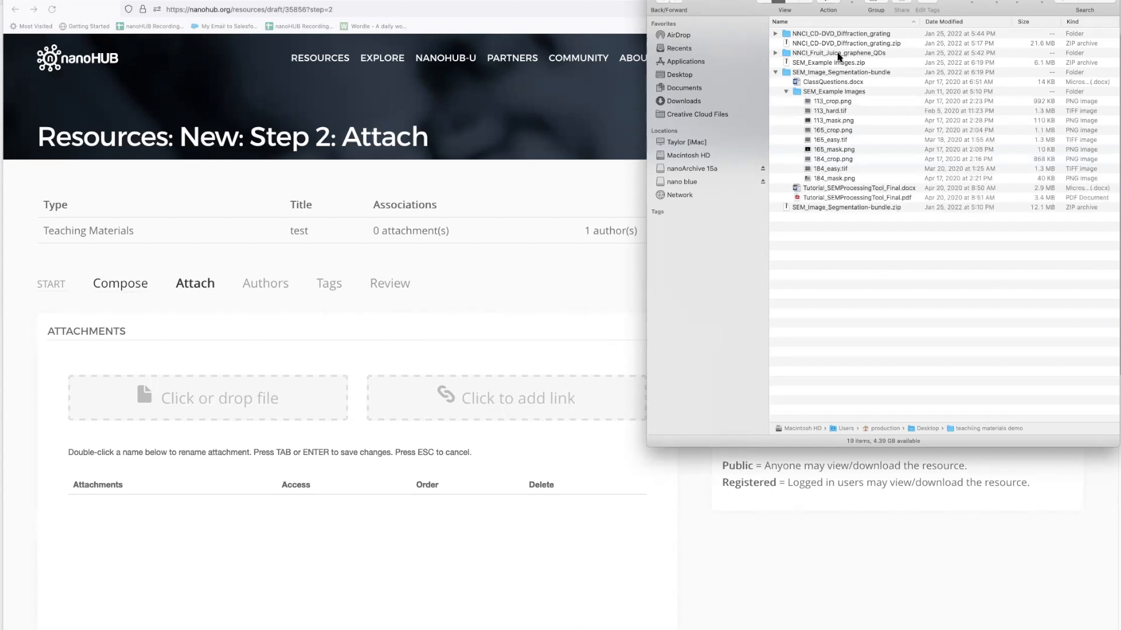
left_click(835, 63)
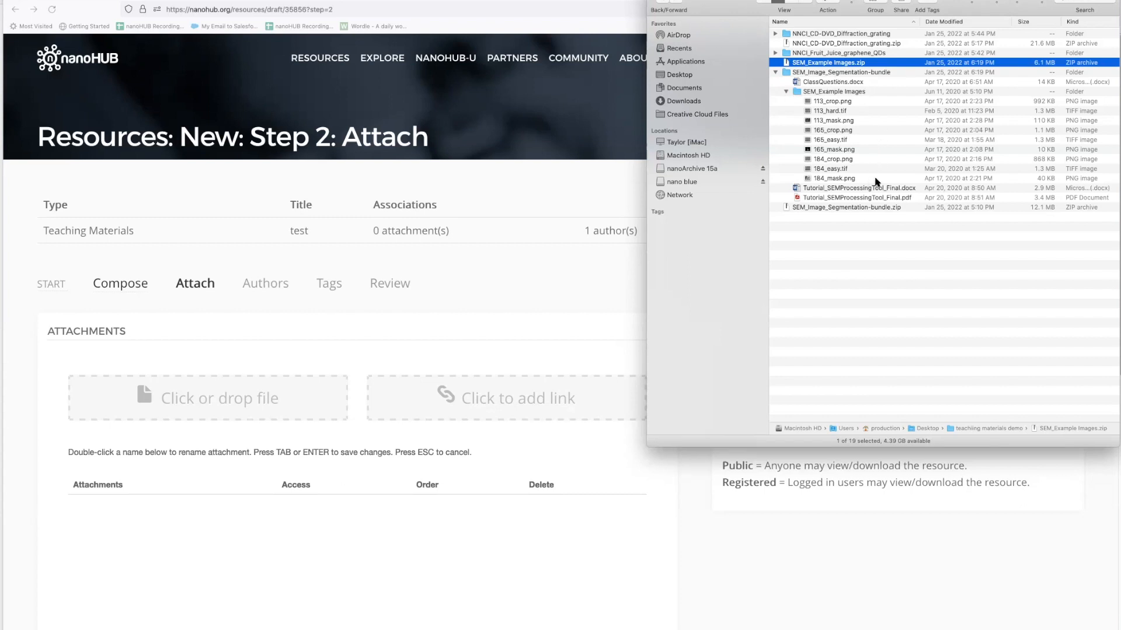
Collapse the SEM_Image_Segmentation-bundle folder and attach SEM_Image_Segmentation-bundle.zip to the "test" draft.
left_click(775, 72)
left_click_drag(813, 84, 243, 396)
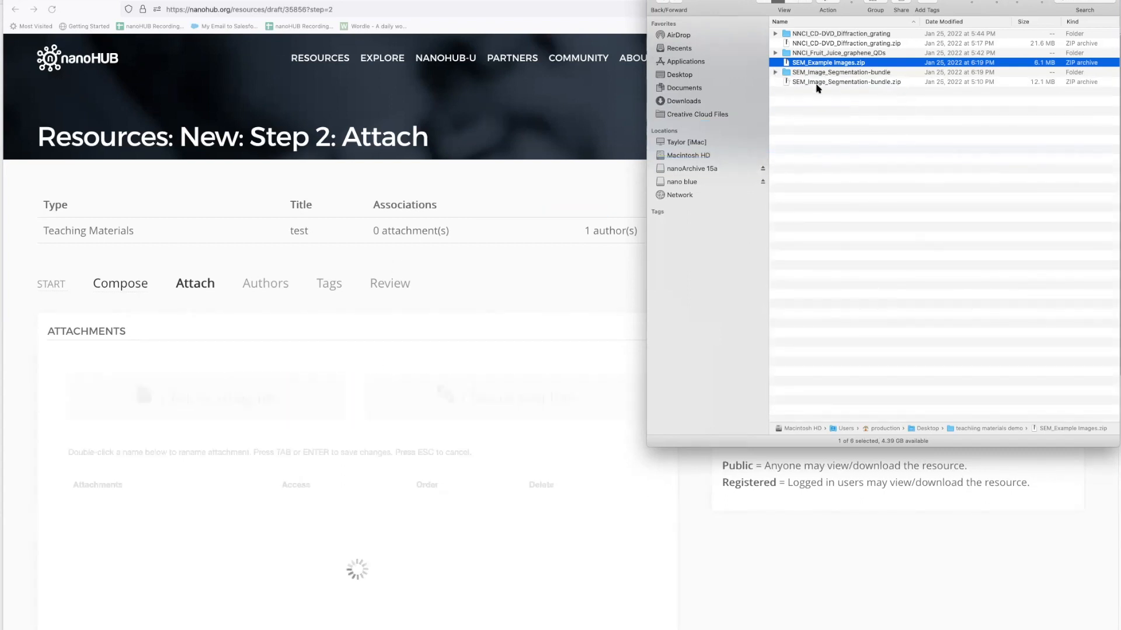
Attach both Tutorial_SEMProcessingTool_Final files (.docx and .pdf), ClassQuestions.docx and SEM_Example Images.zip to the draft together.
left_click(775, 72)
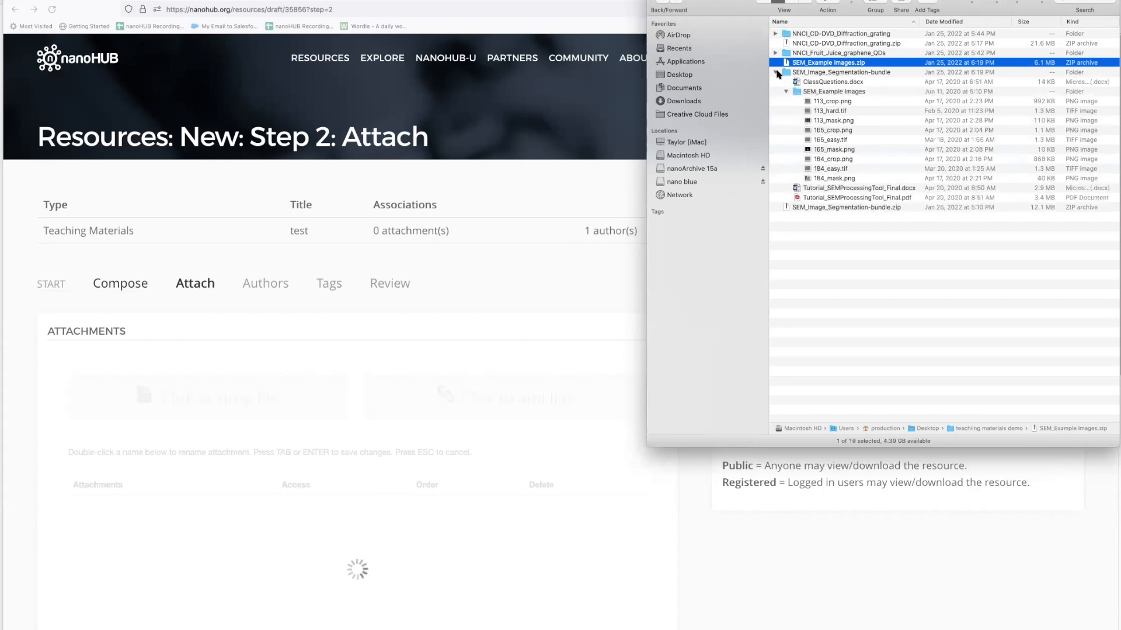
left_click(867, 188)
left_click(864, 197, "shift")
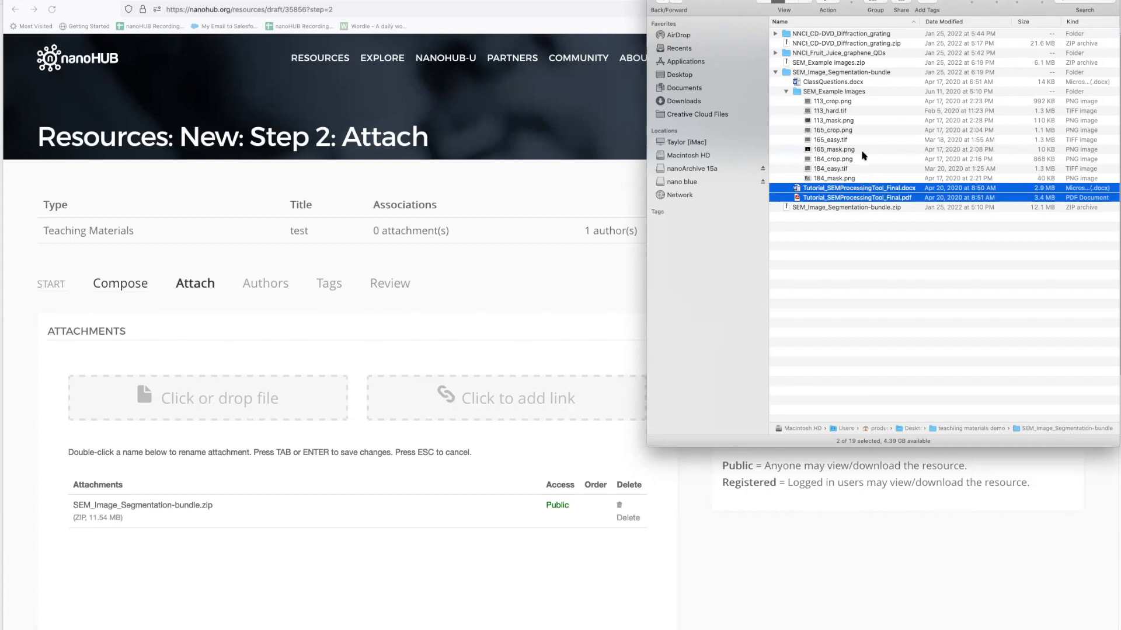
left_click(820, 83, "super")
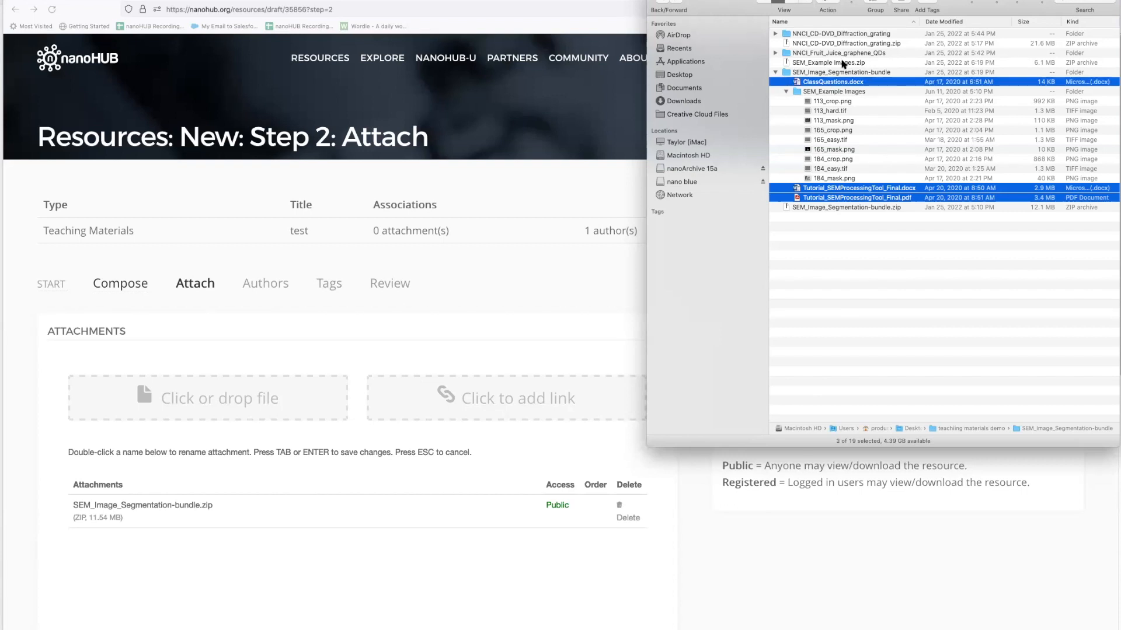
left_click(842, 63, "super")
left_click_drag(811, 62, 255, 392)
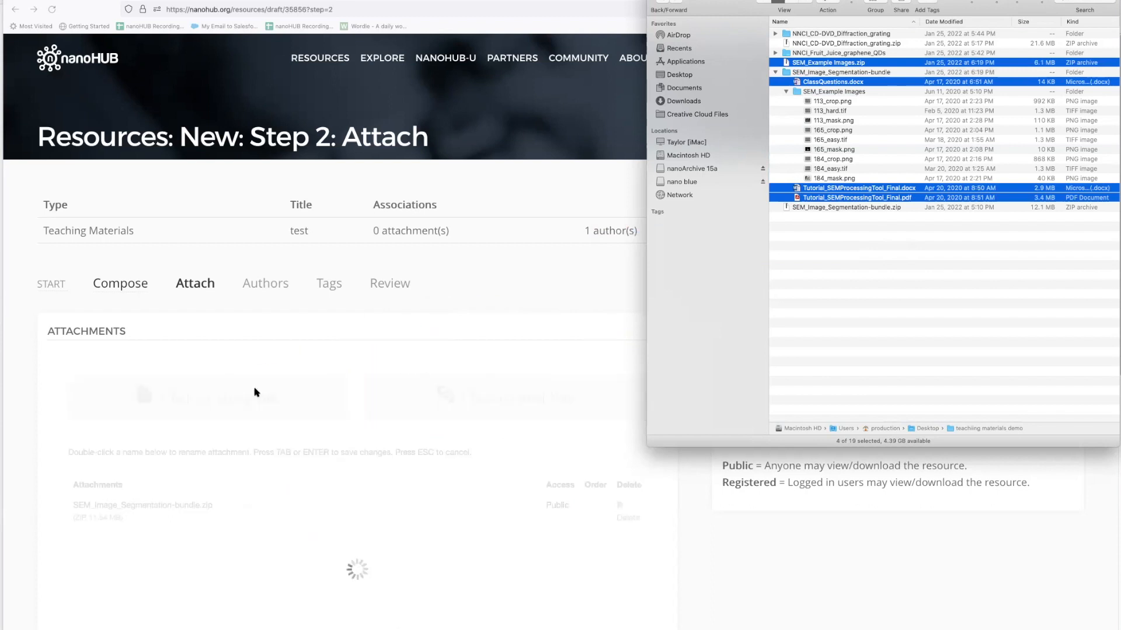
Return to the browser and move SEM_Example_Images.zip one place up, above ClassQuestions.docx, in the attachment order.
left_click(510, 308)
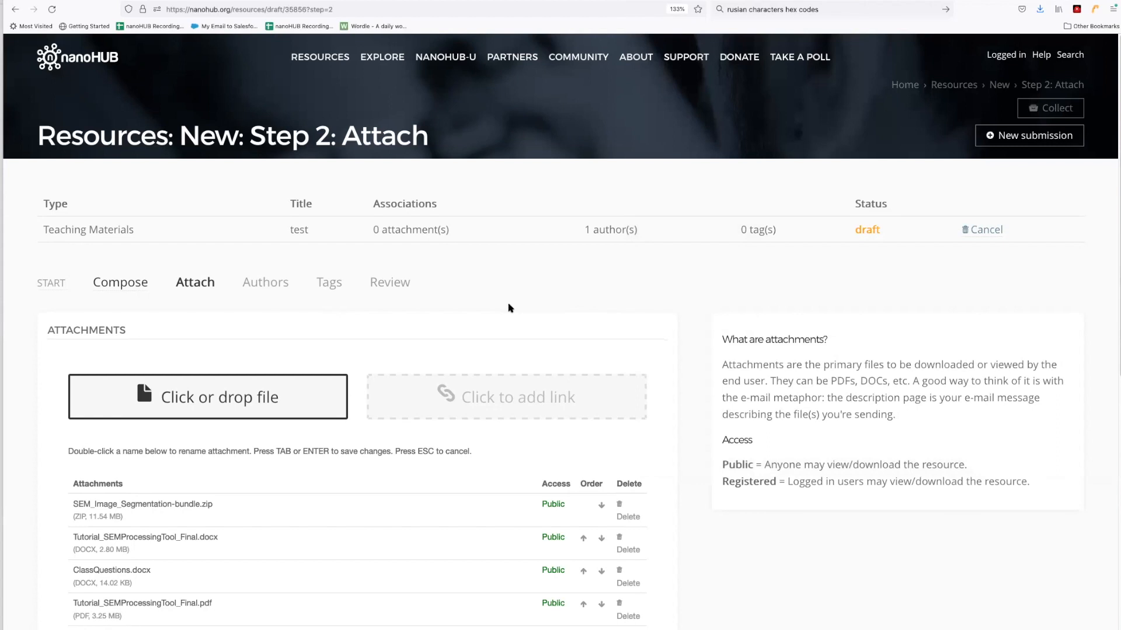
scroll(510, 307, "down", 3)
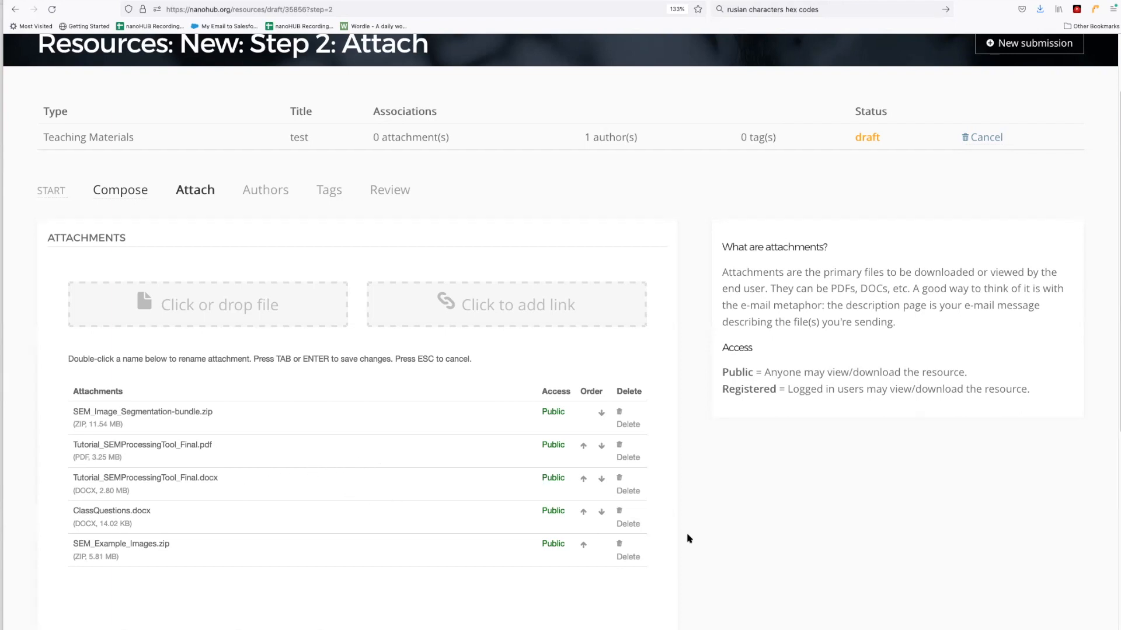
left_click(583, 545)
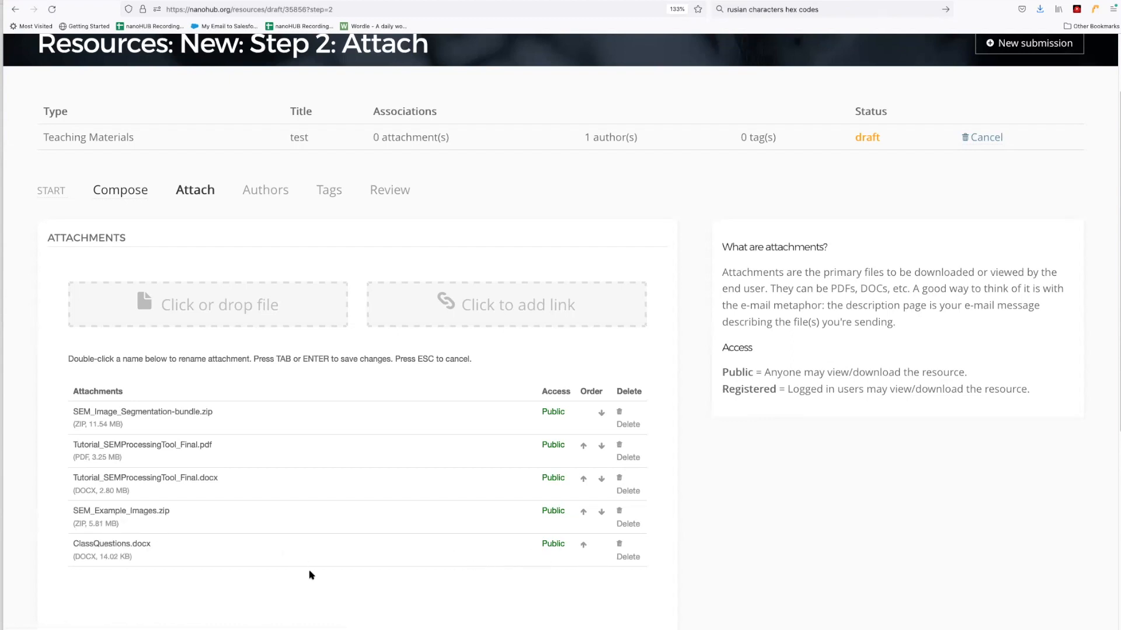
Rename the SEM_Image_Segmentation-bundle.zip attachment to "Download Bundle (contains all documents)" and save the name.
double_click(166, 412)
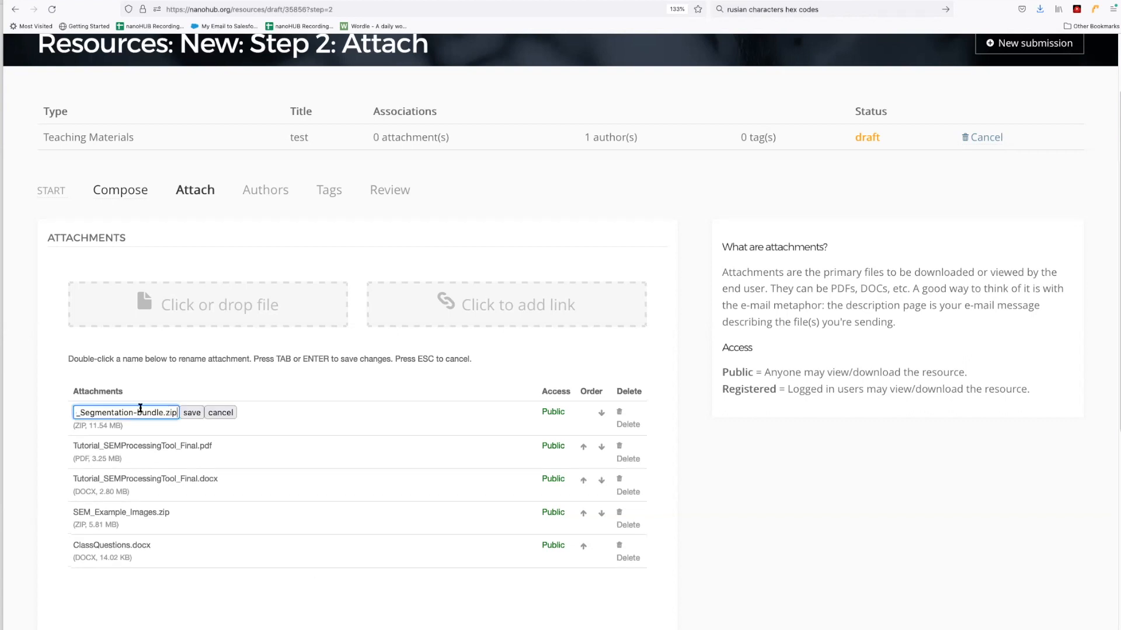
left_click_drag(175, 413, 51, 405)
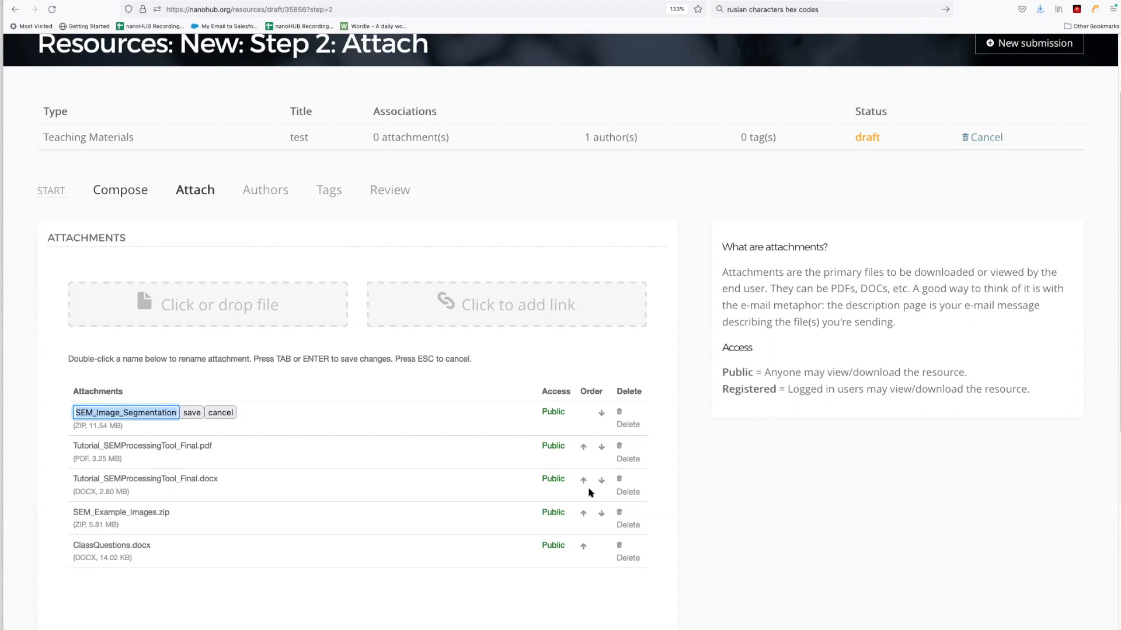
type("Download Bundle (com")
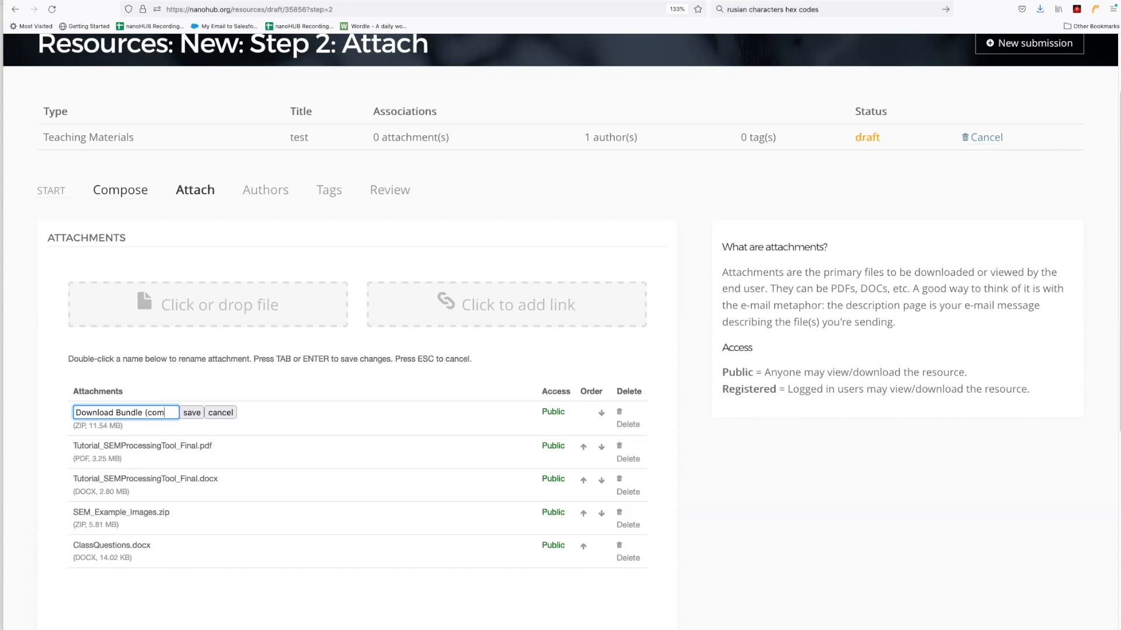
type("ns all documents)")
left_click(192, 413)
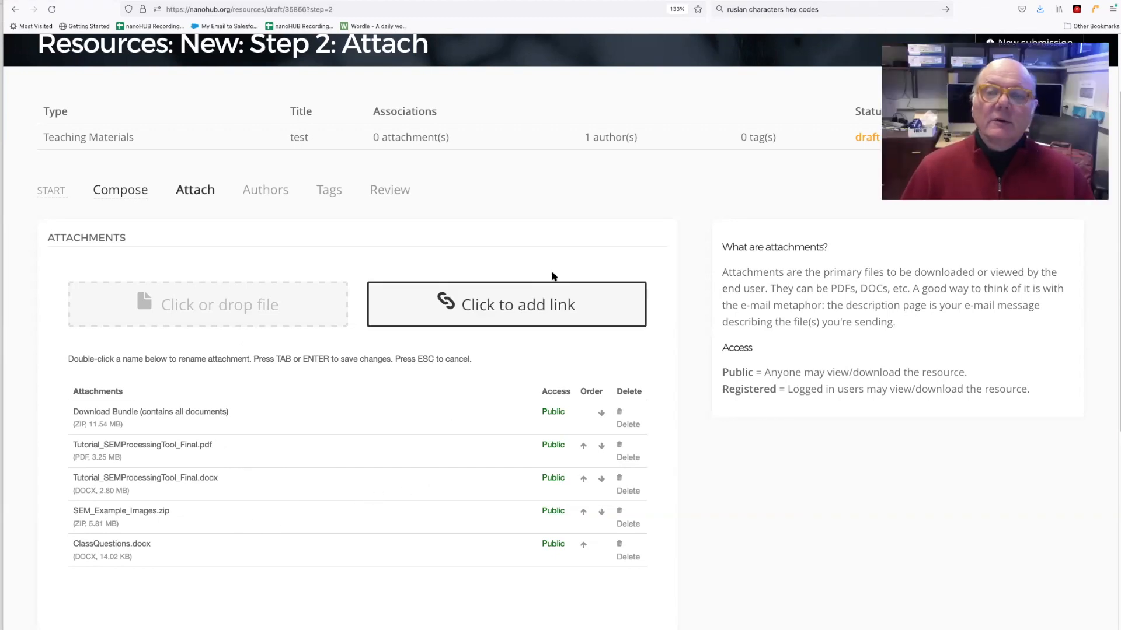
Display the site's support options.
scroll(595, 228, "up", 2)
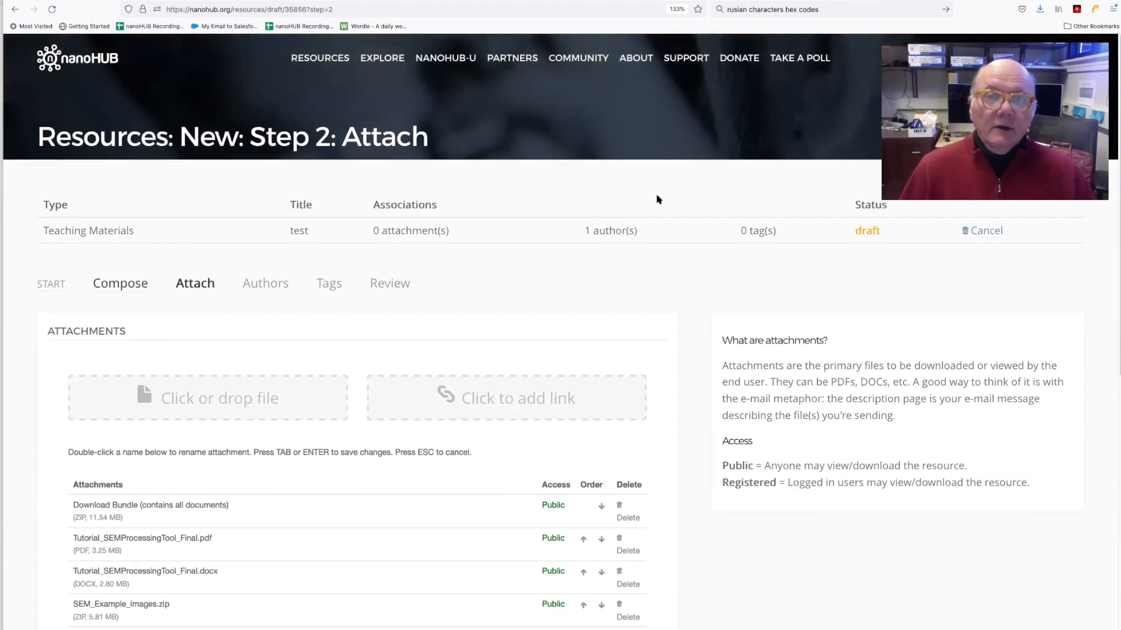
mouse_move(684, 59)
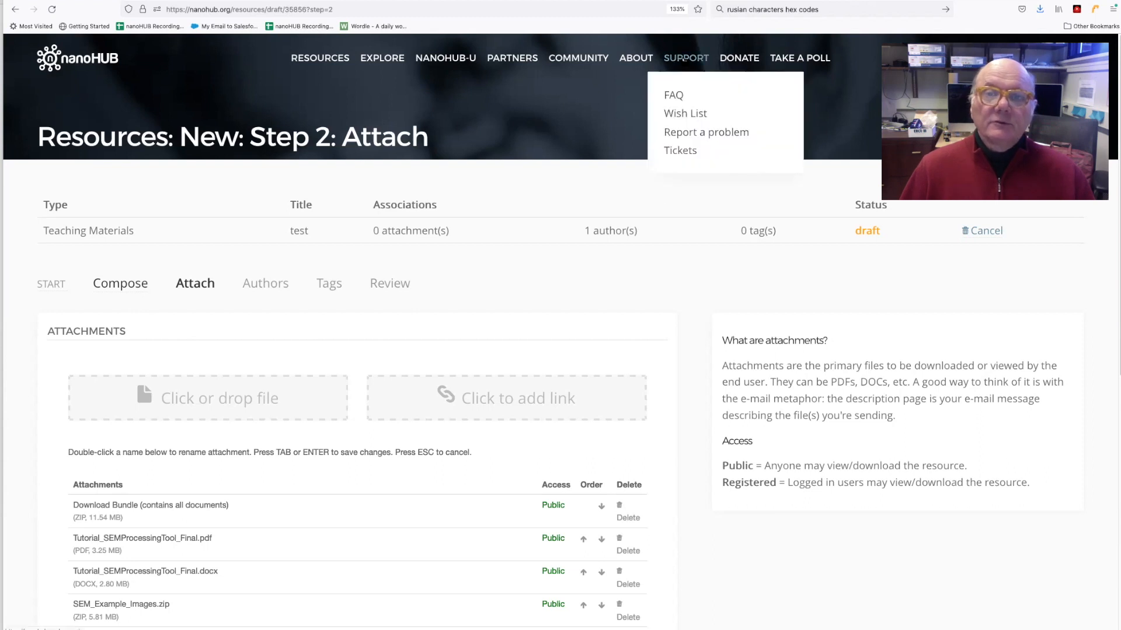